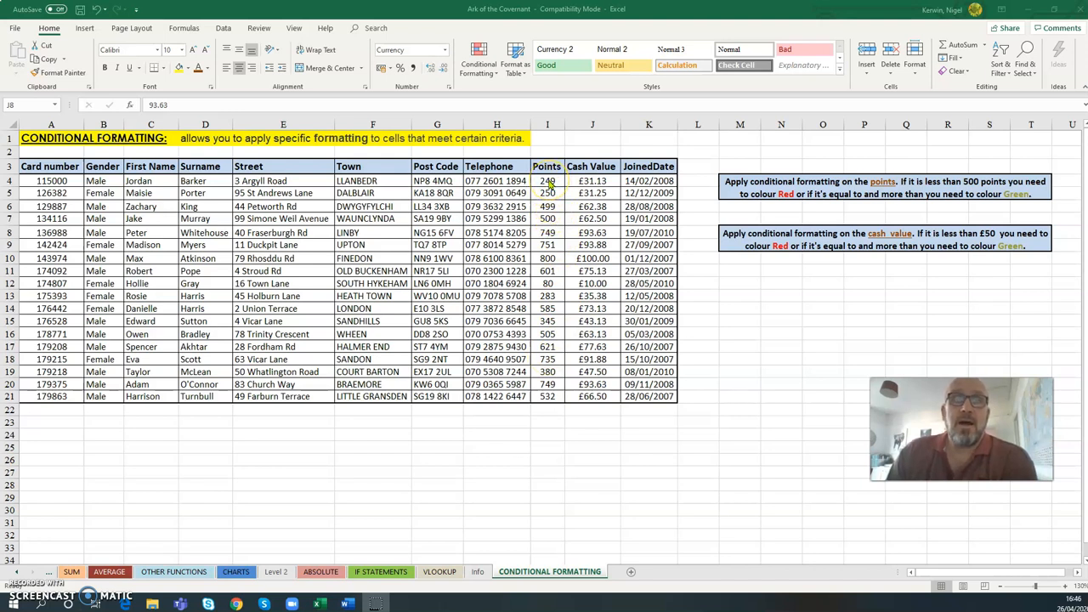
Set up a Less Than highlight rule on the Points values in I4:I21 with a threshold of 500
click(549, 182)
drag(549, 181, 549, 396)
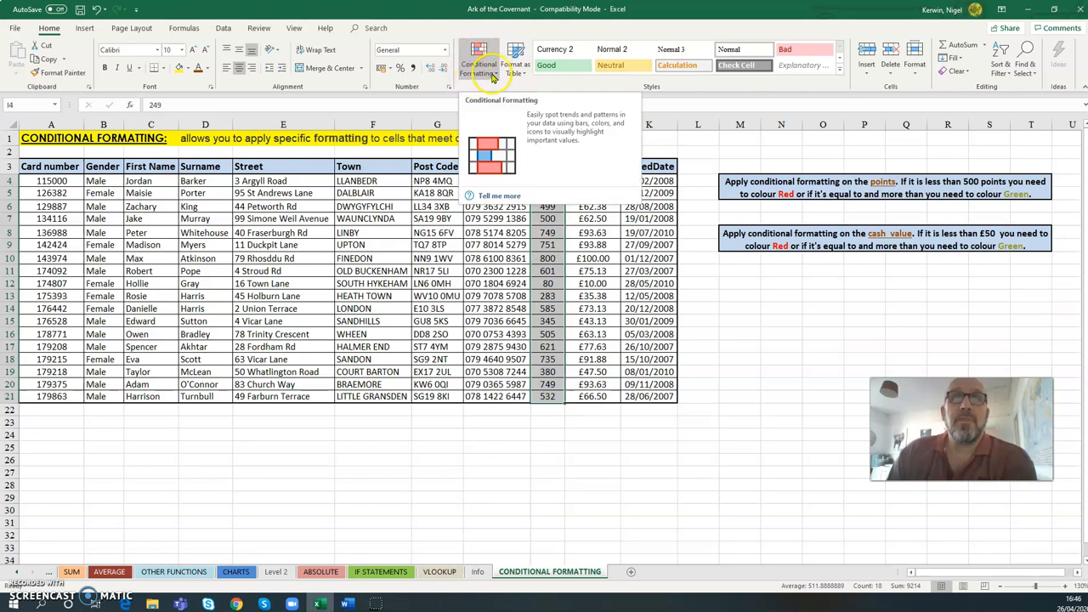
click(493, 77)
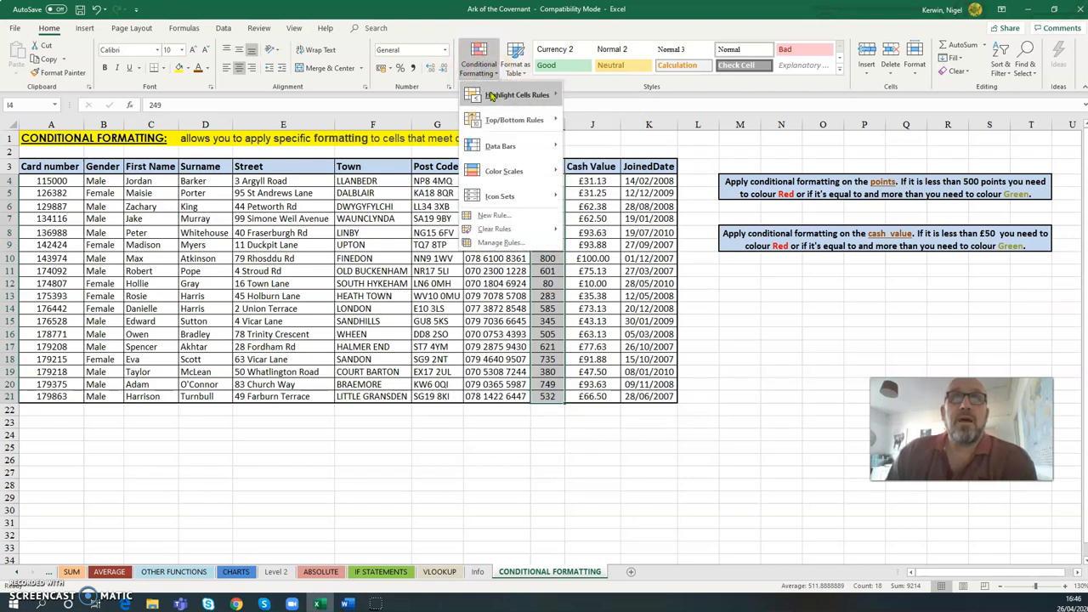
mouse_move(515, 96)
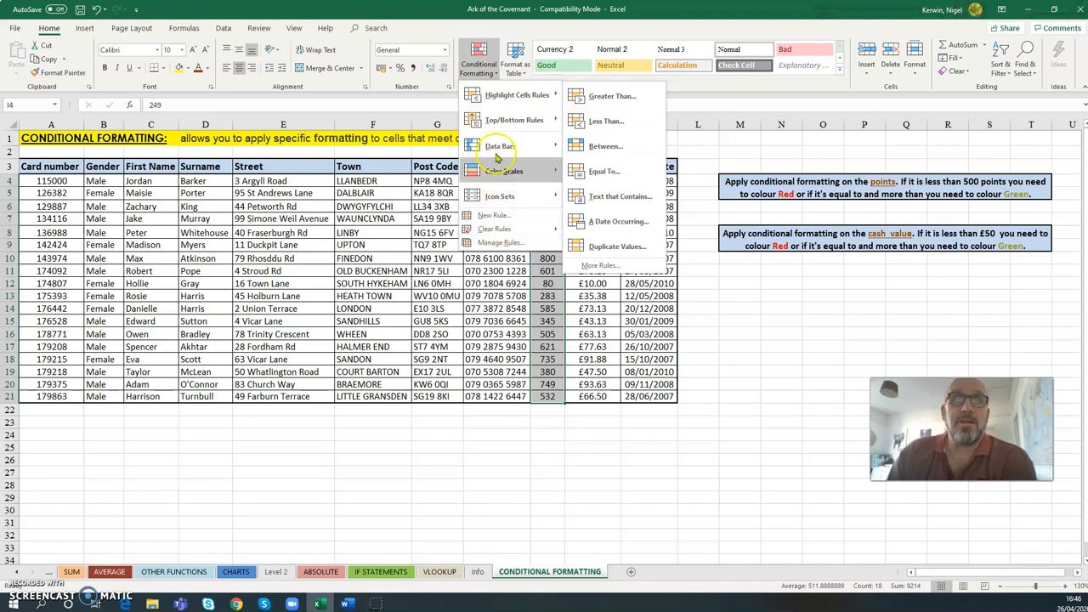
mouse_move(503, 162)
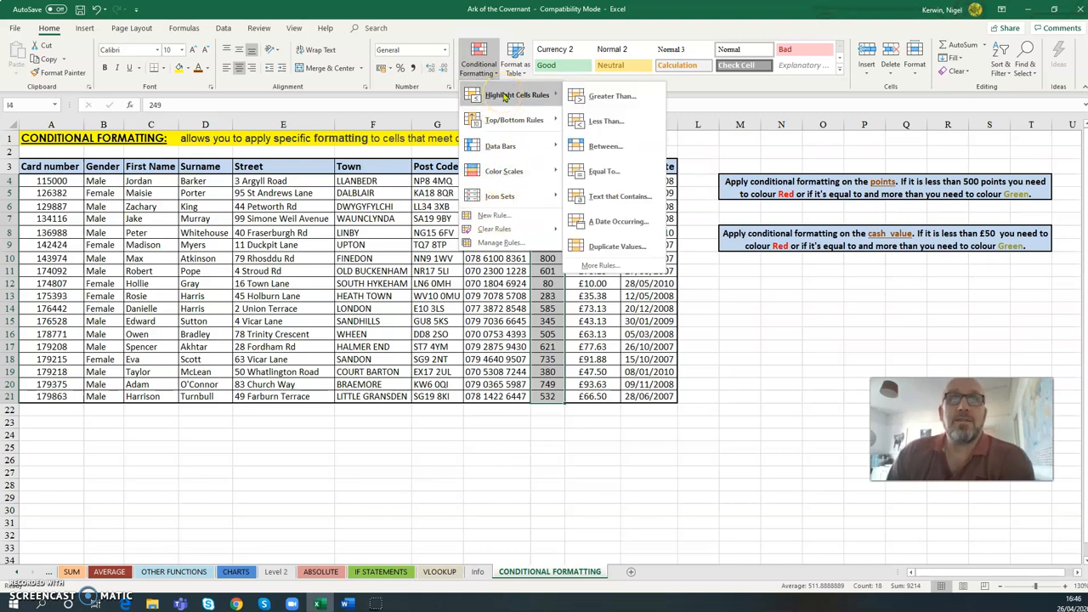
click(613, 121)
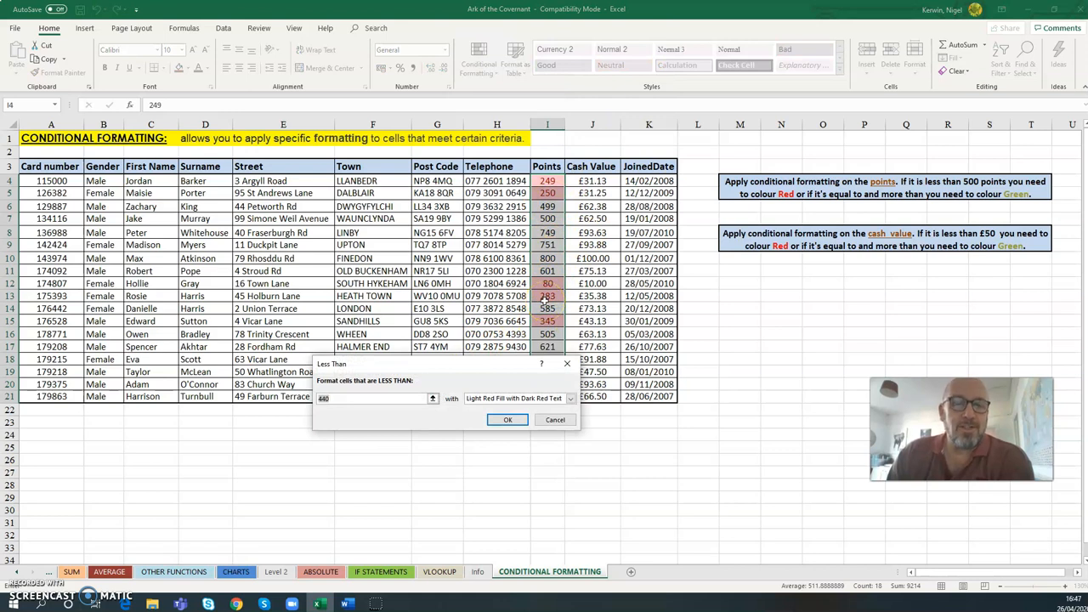
double_click(341, 399)
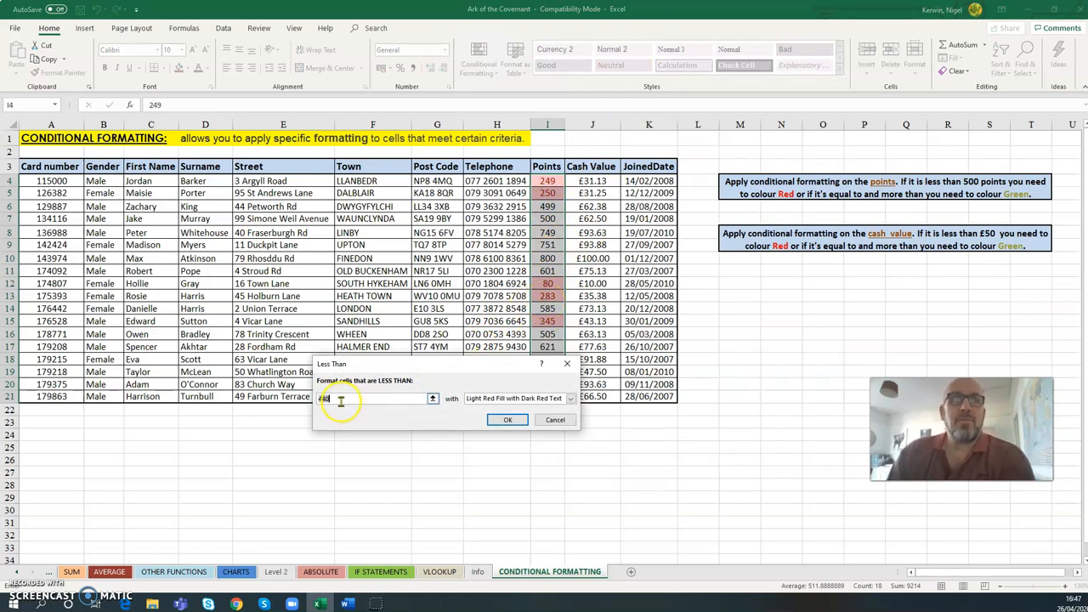
click(340, 399)
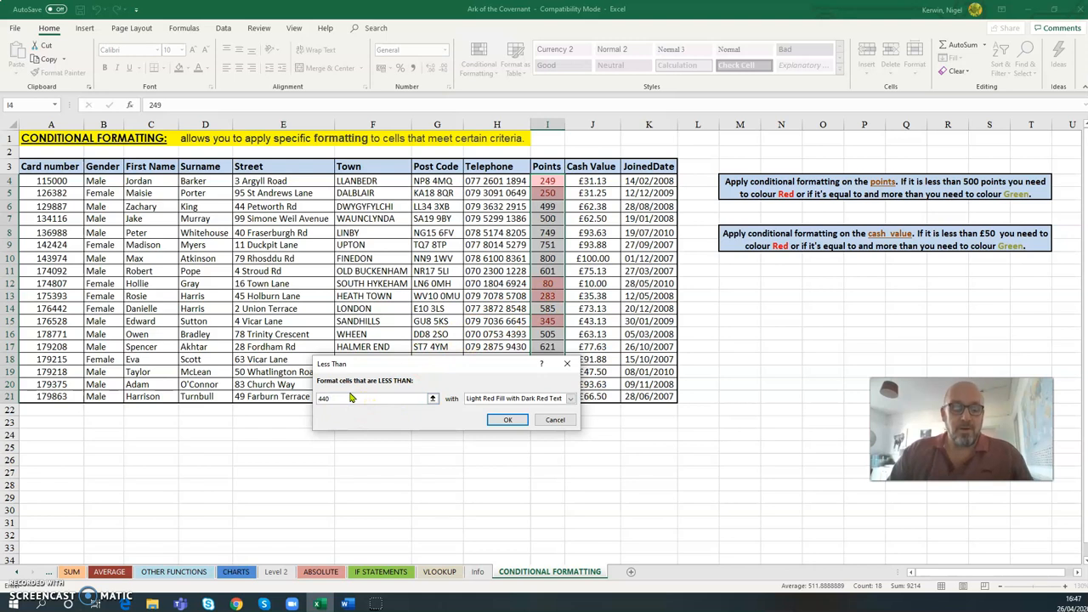
key(BackSpace)
key(BackSpace)
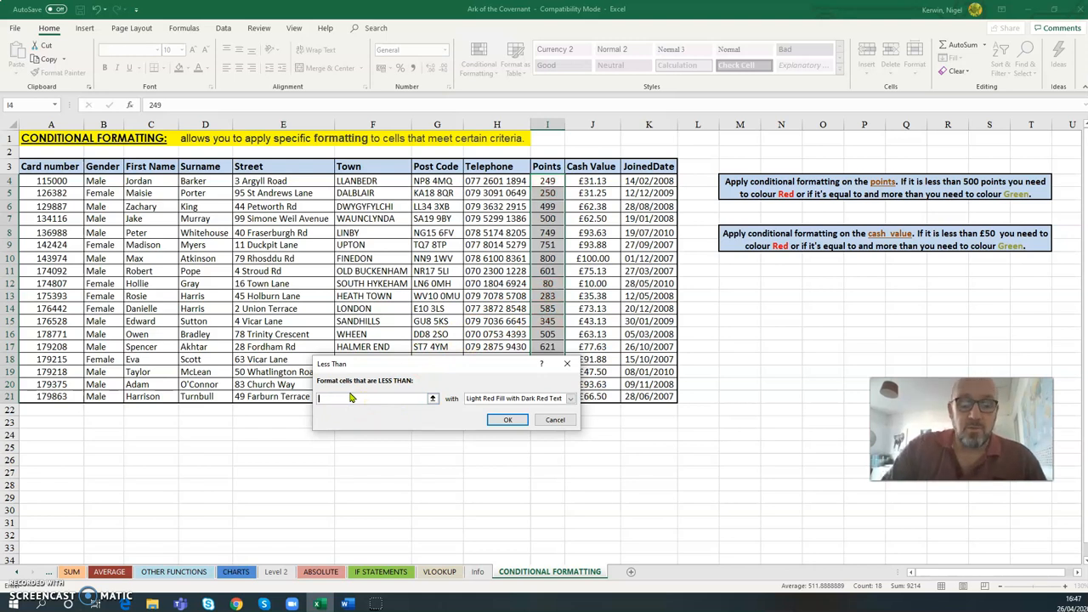
text(500)
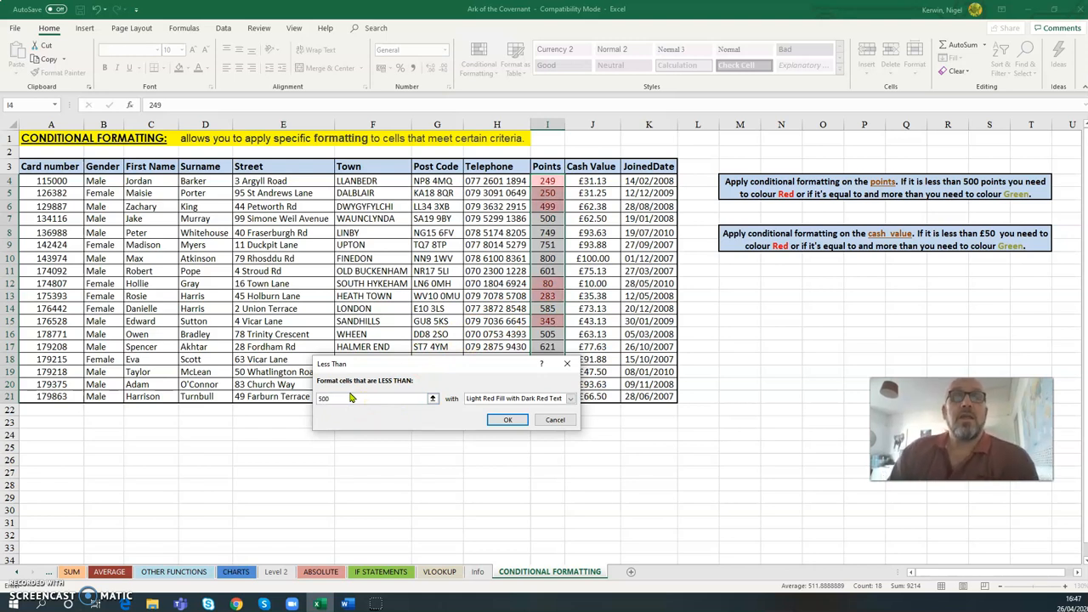
click(507, 420)
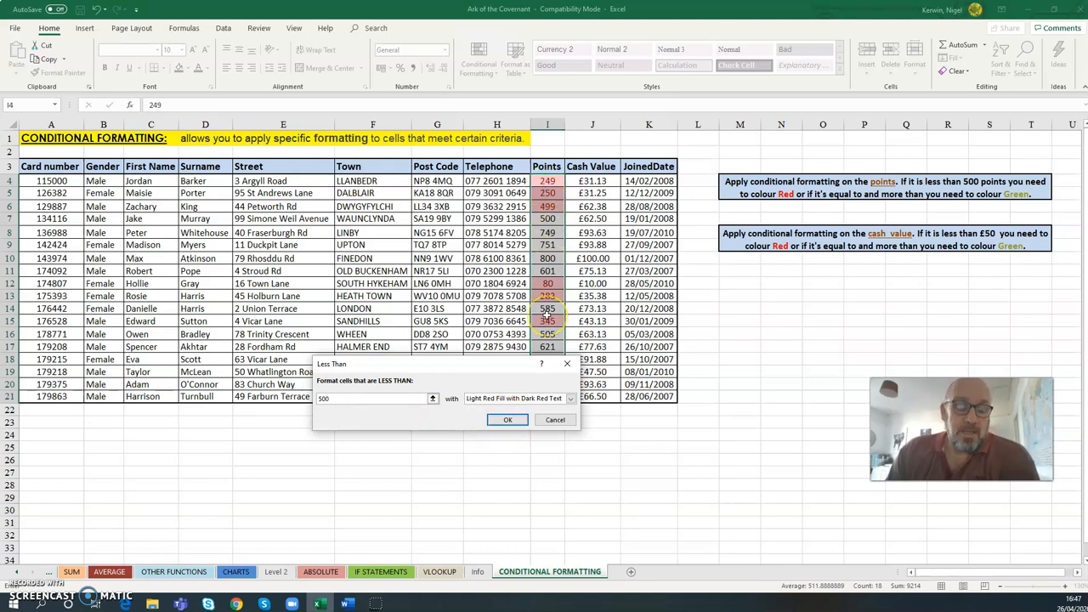
Give the Less Than rule a custom format with bold, dark red font and apply it to the Points values
click(572, 398)
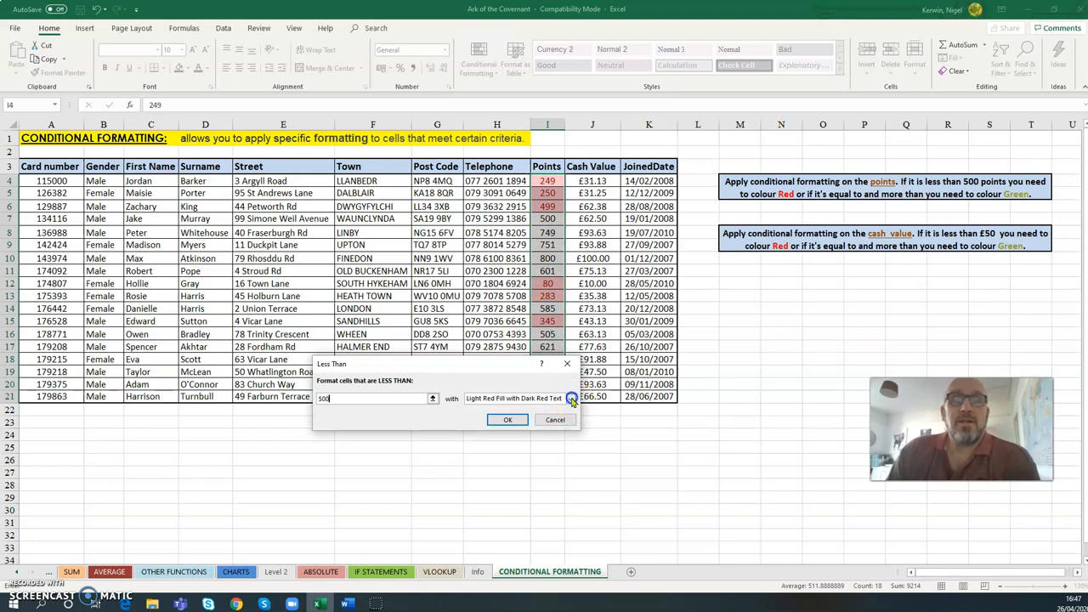
click(572, 399)
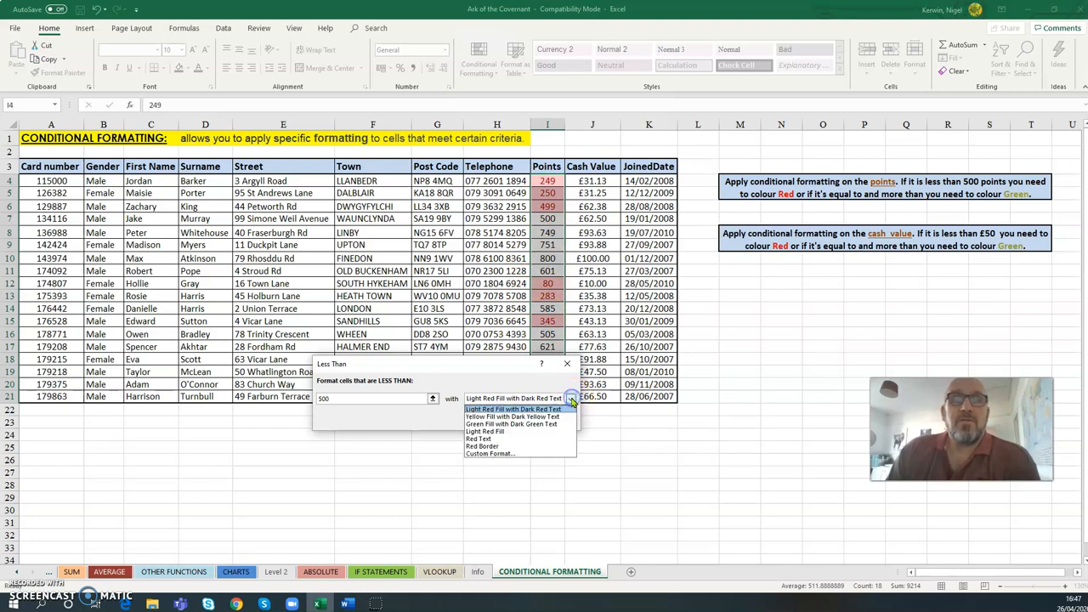
click(500, 456)
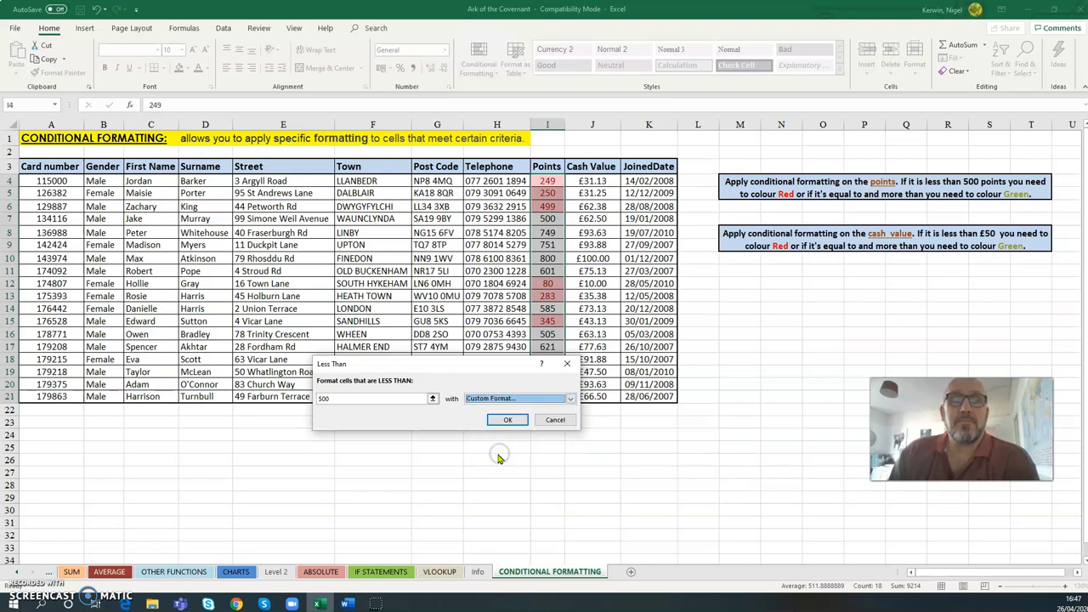
click(392, 281)
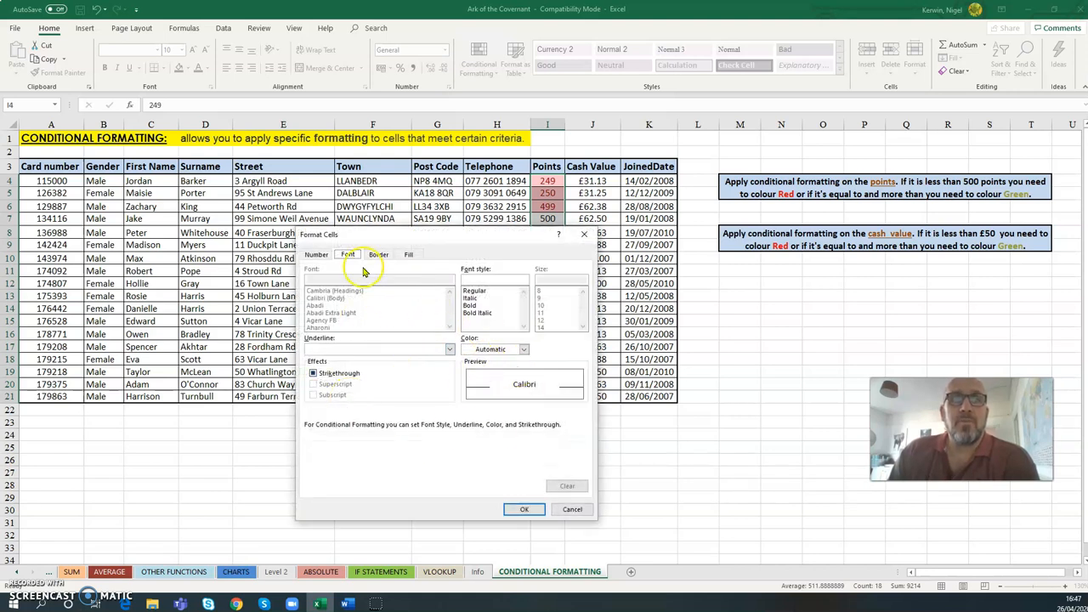
click(472, 306)
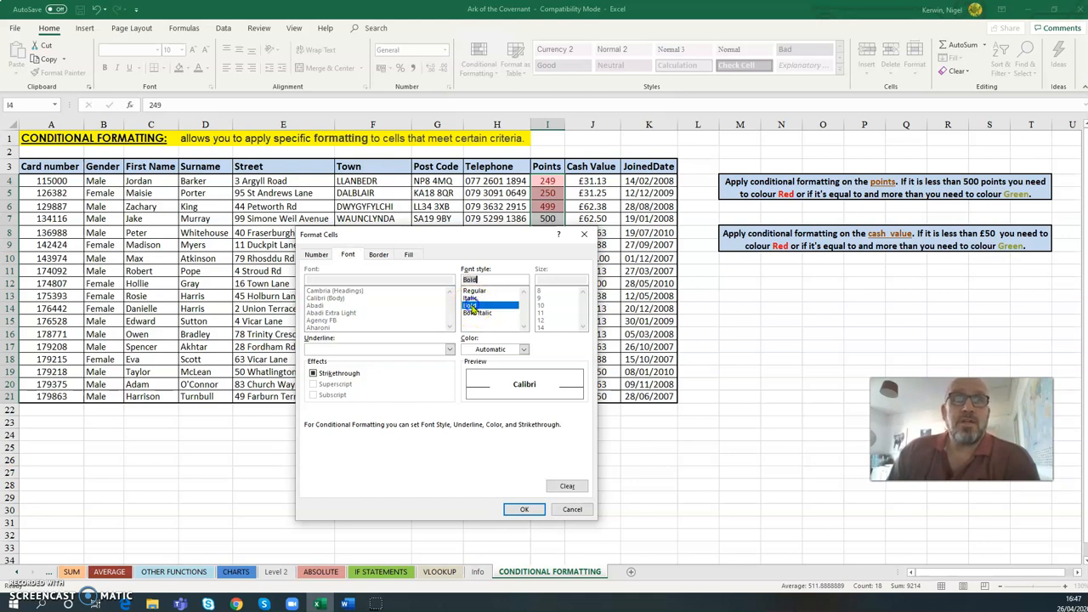
click(524, 350)
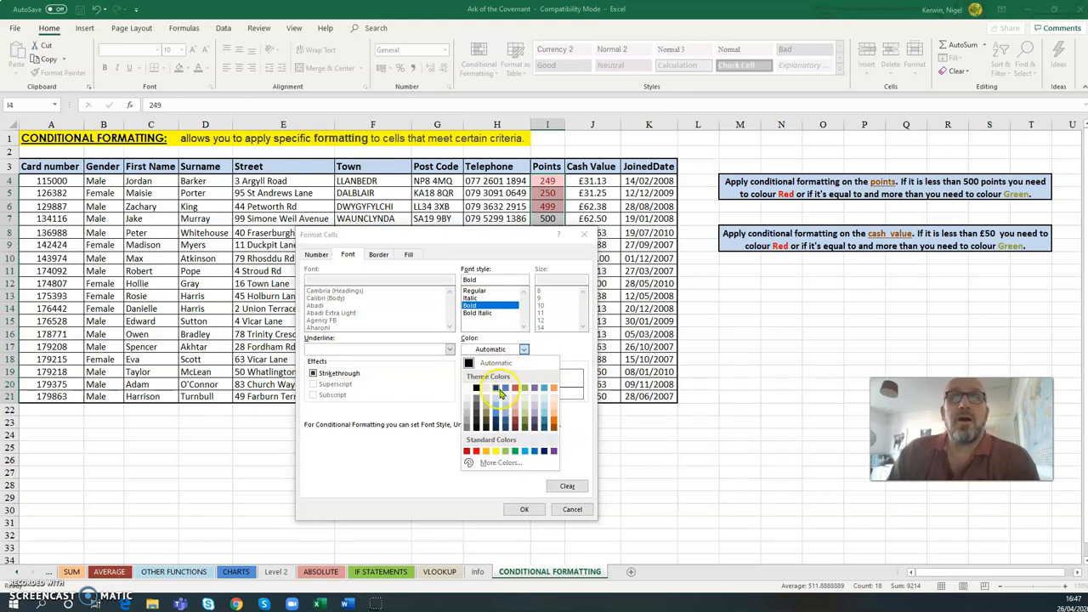
click(516, 453)
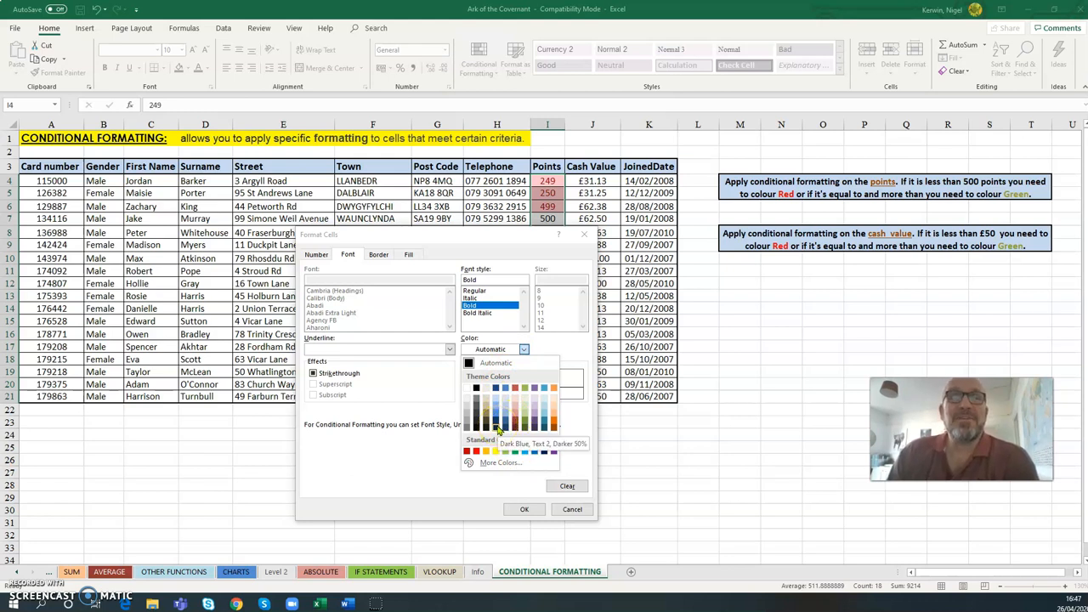
click(467, 452)
click(518, 509)
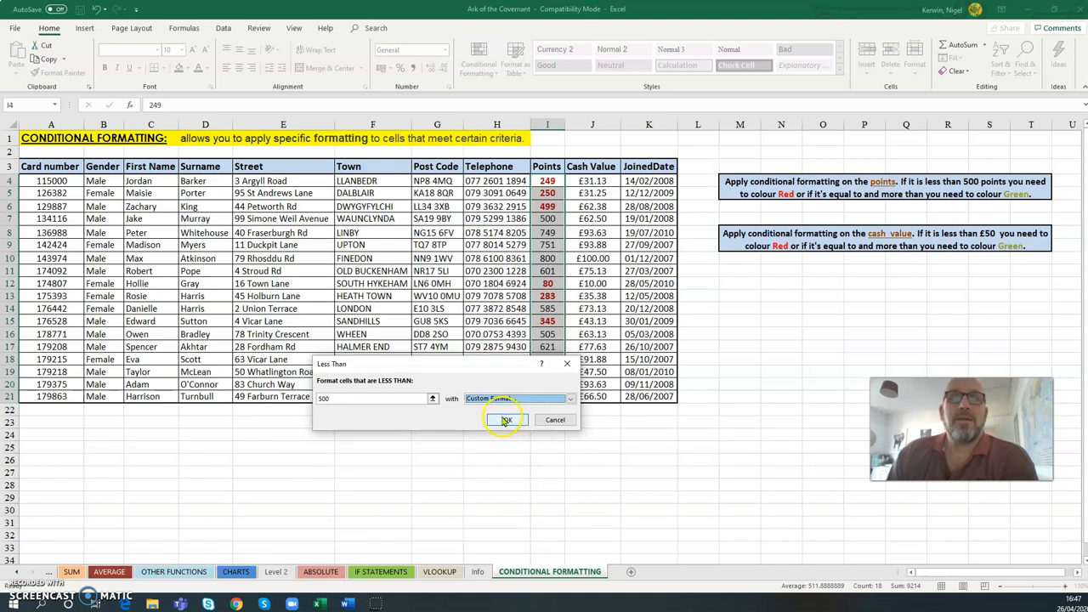
click(507, 420)
click(552, 457)
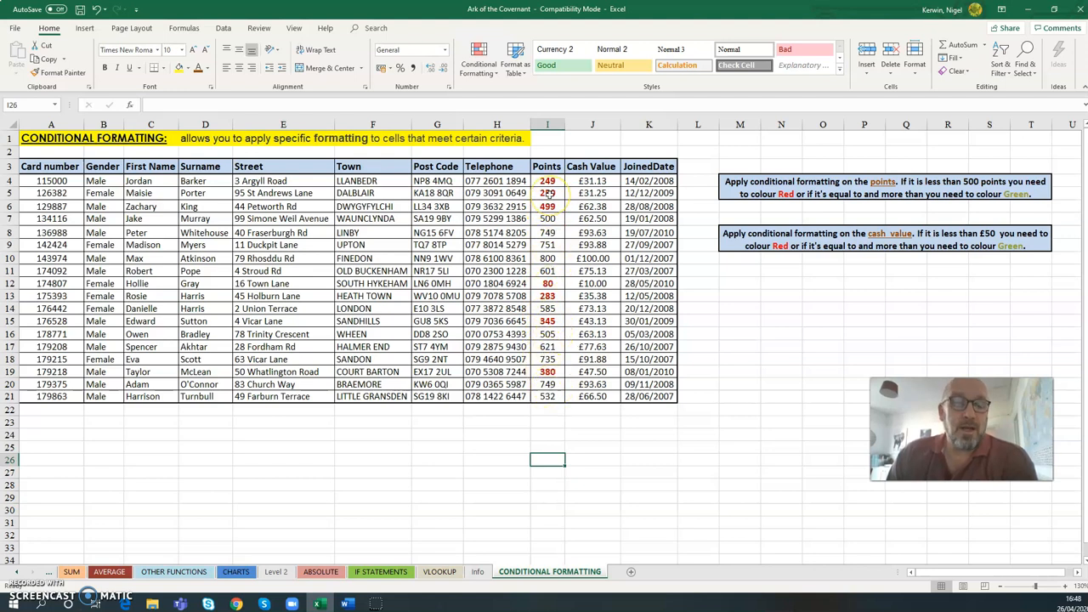
Start a new formatting rule on I4:I21 that formats only cells with a value greater than or equal to 500
drag(547, 181, 545, 397)
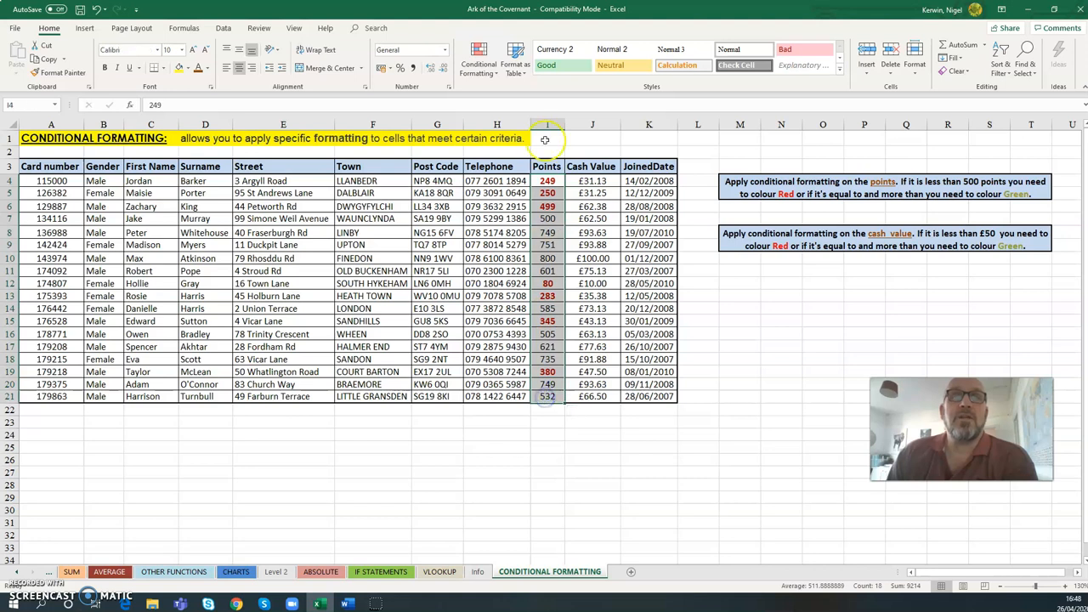
click(485, 72)
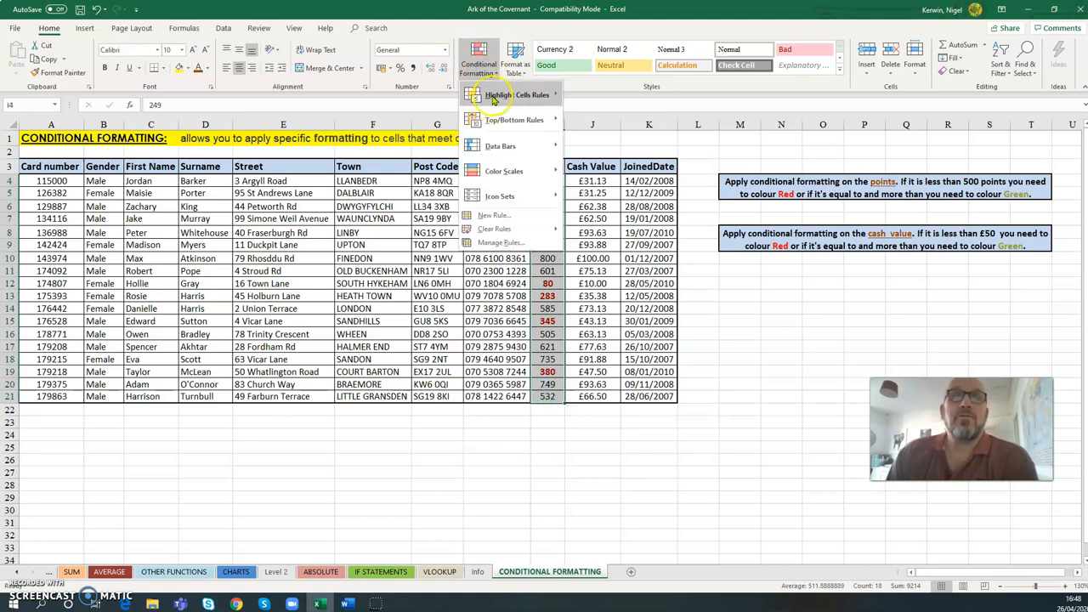
mouse_move(510, 94)
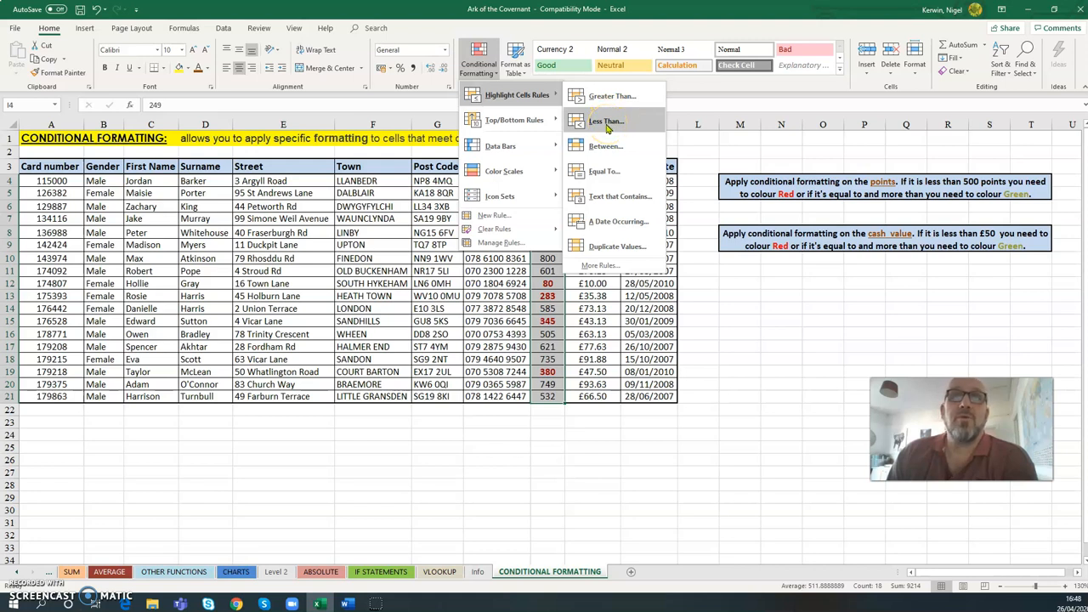
click(616, 119)
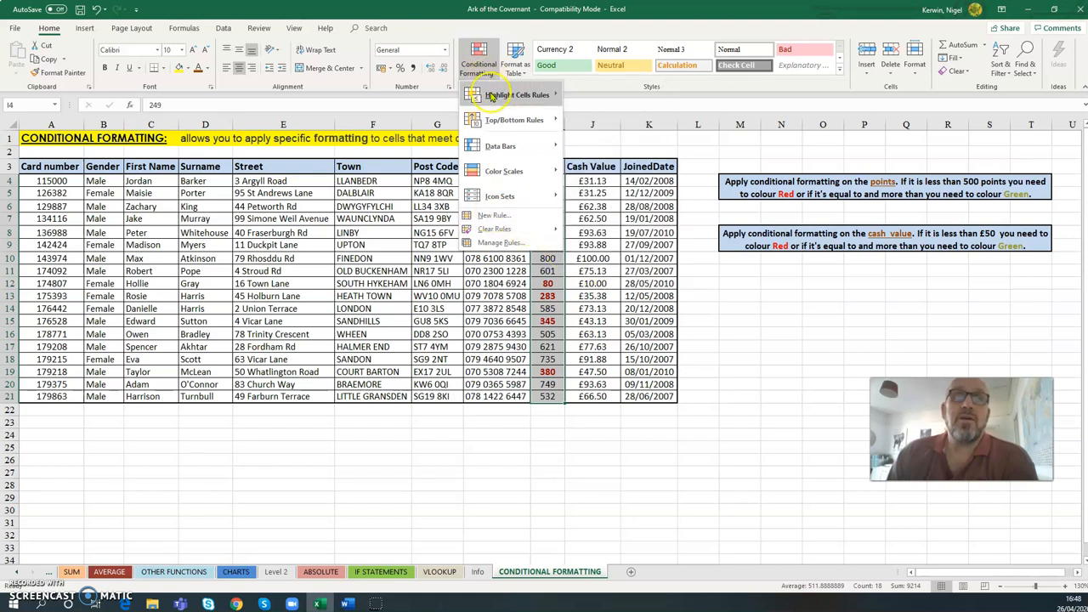
mouse_move(501, 94)
click(599, 247)
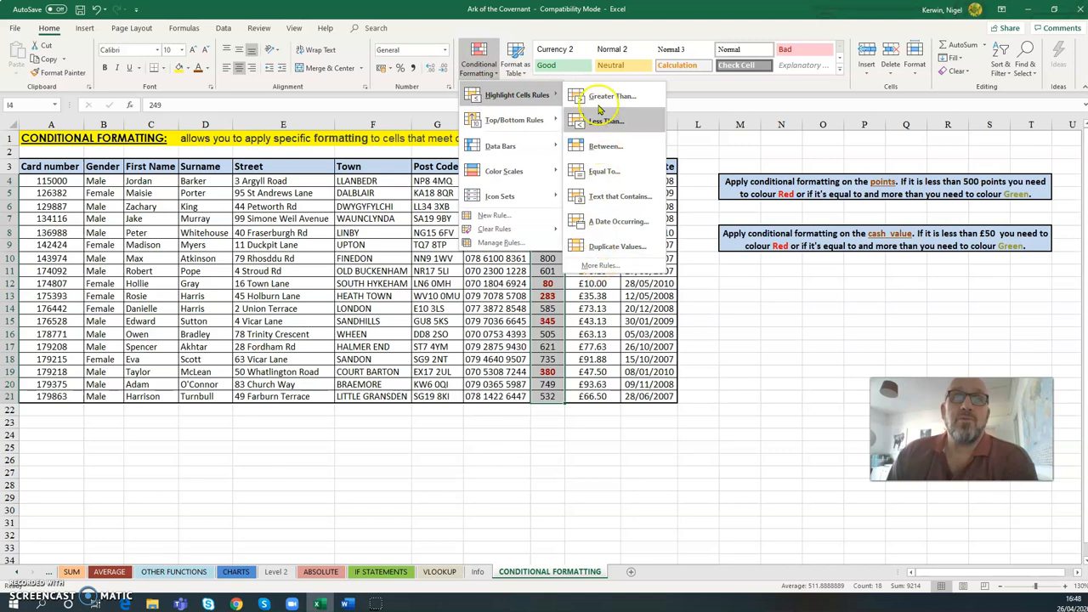
click(503, 217)
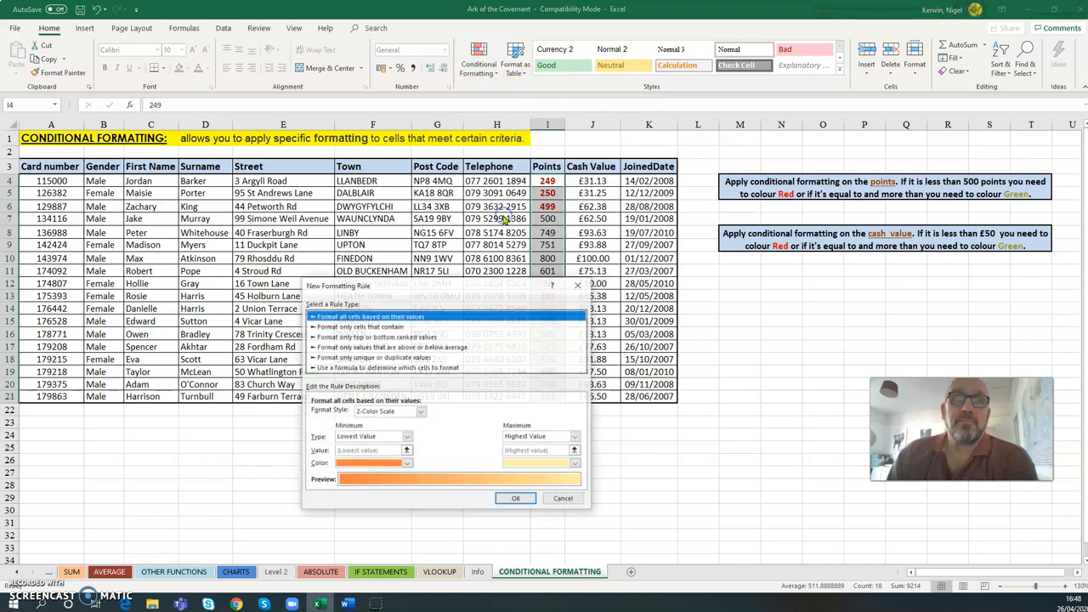
click(359, 327)
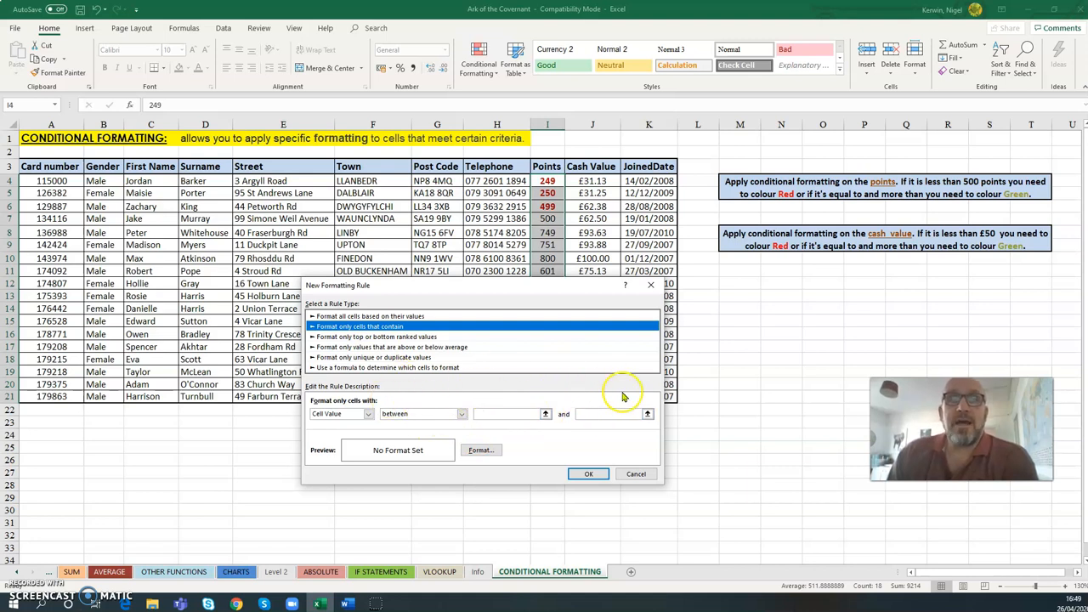
click(462, 415)
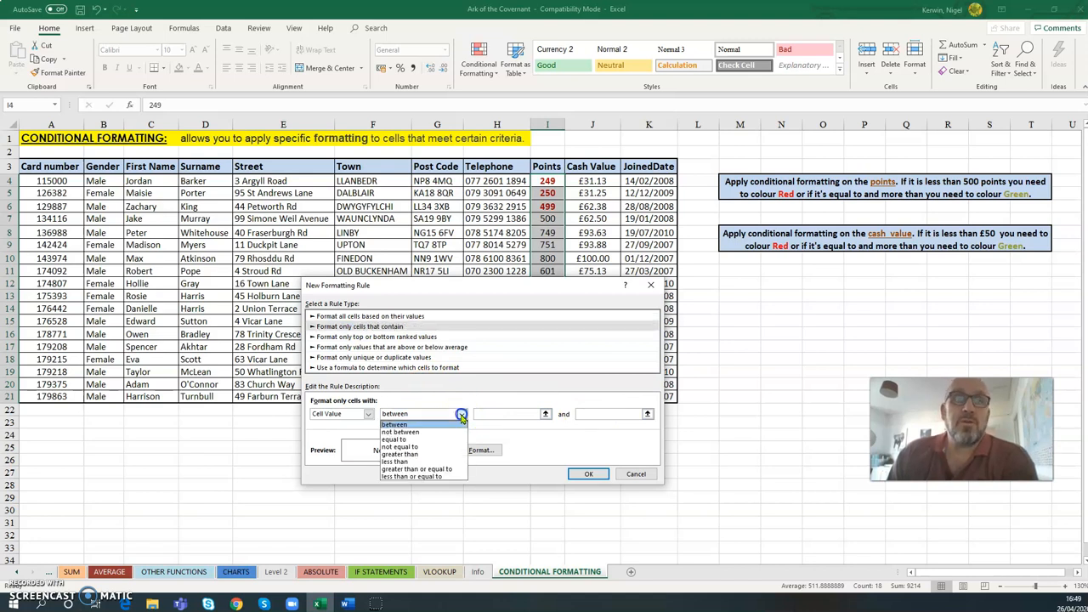
click(427, 469)
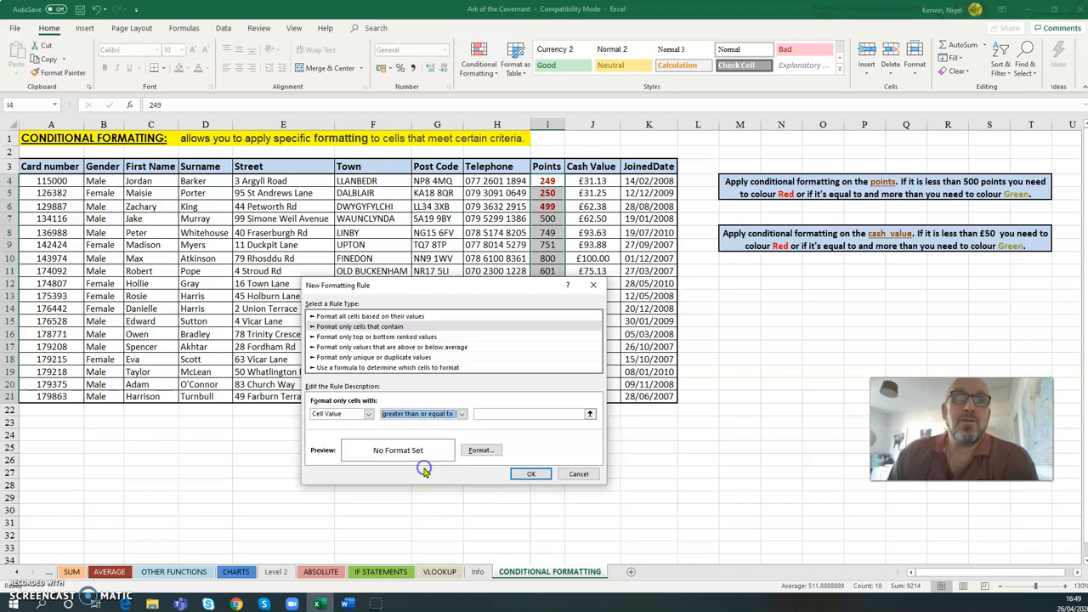
click(500, 412)
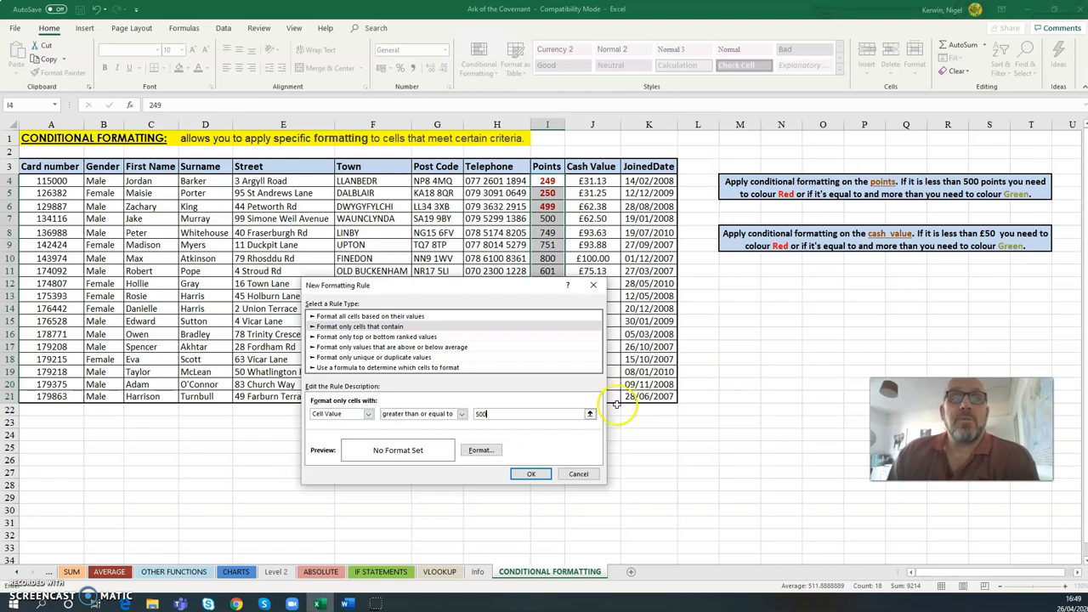
Set the new rule's format to bold, green font
click(468, 452)
click(467, 451)
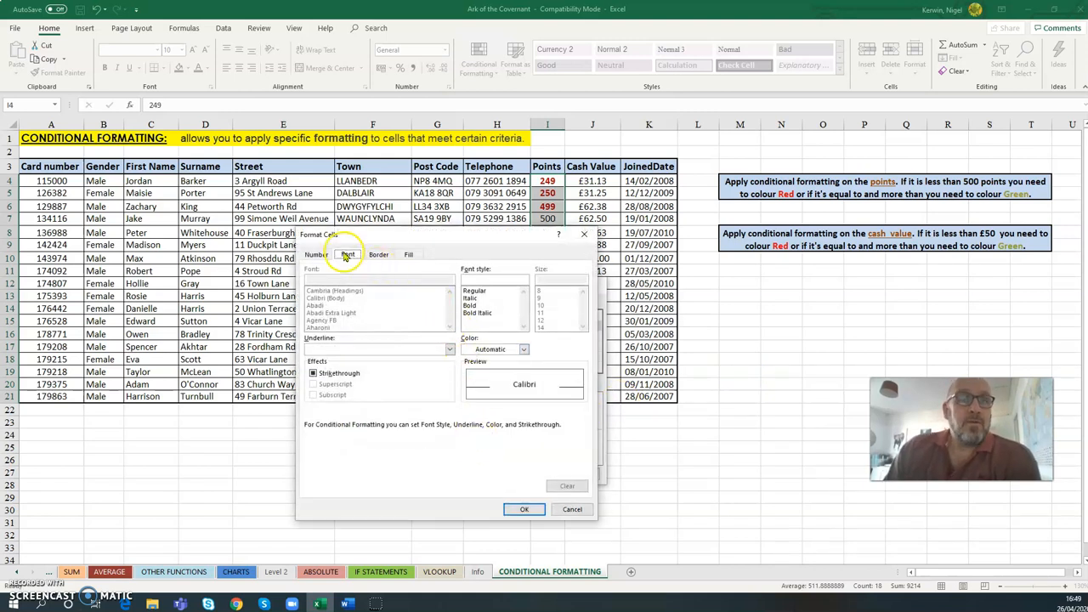
click(471, 306)
click(524, 348)
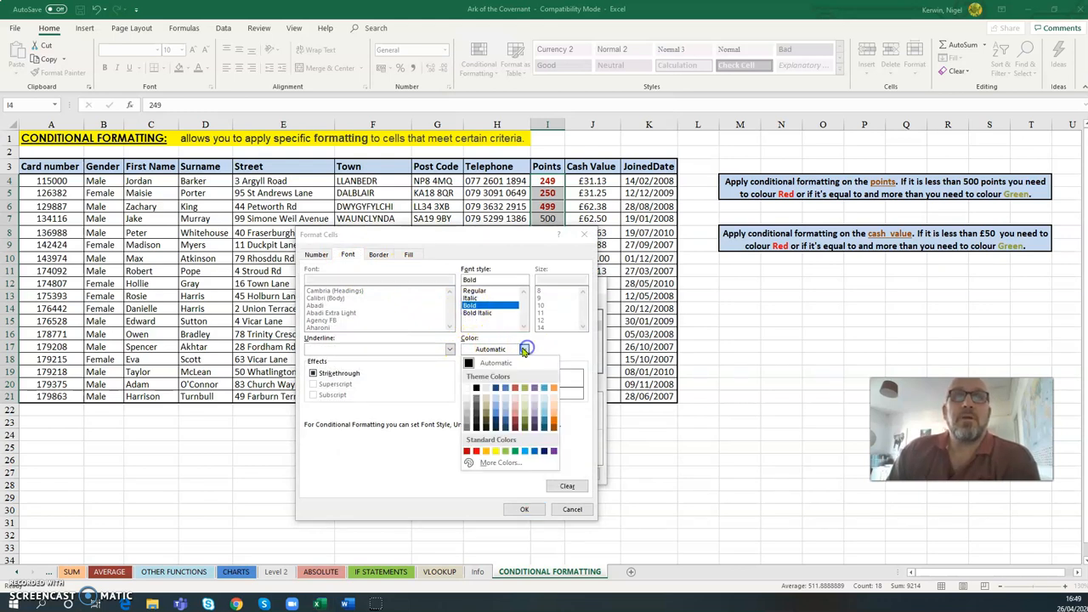
click(514, 452)
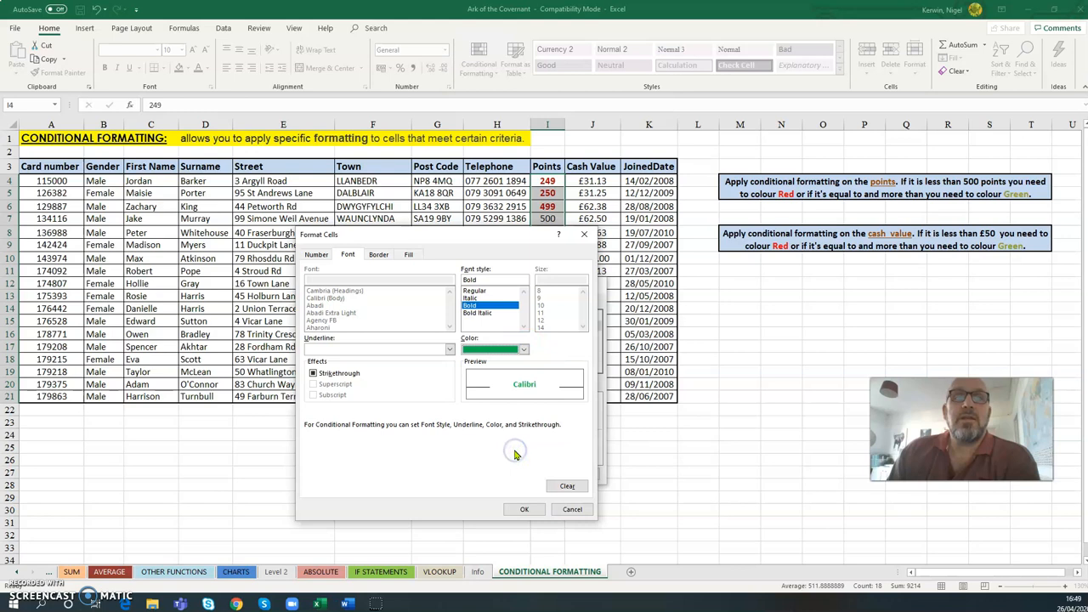
click(409, 256)
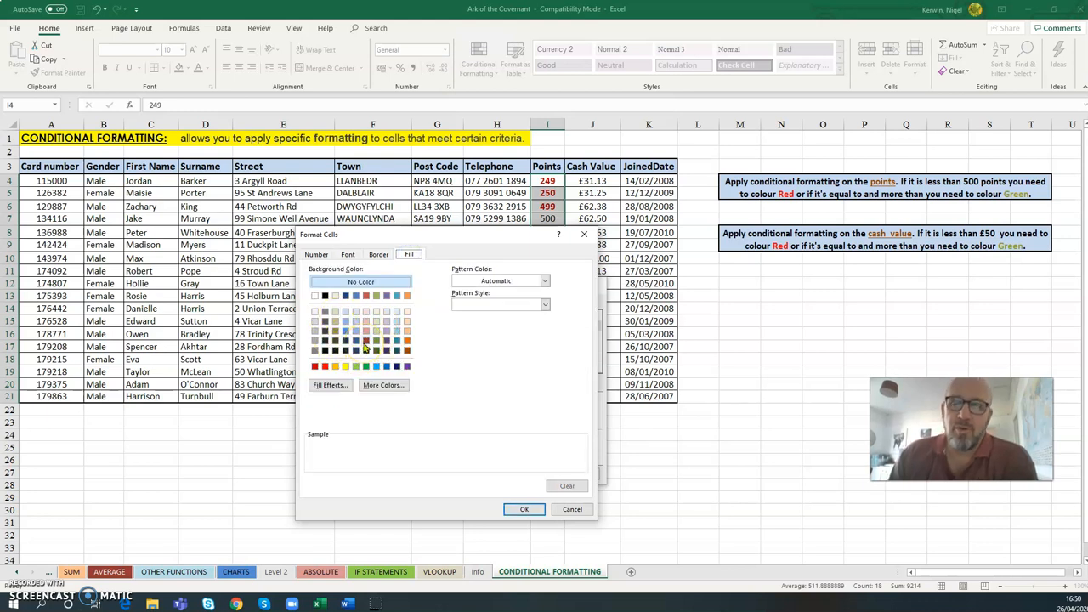
click(349, 259)
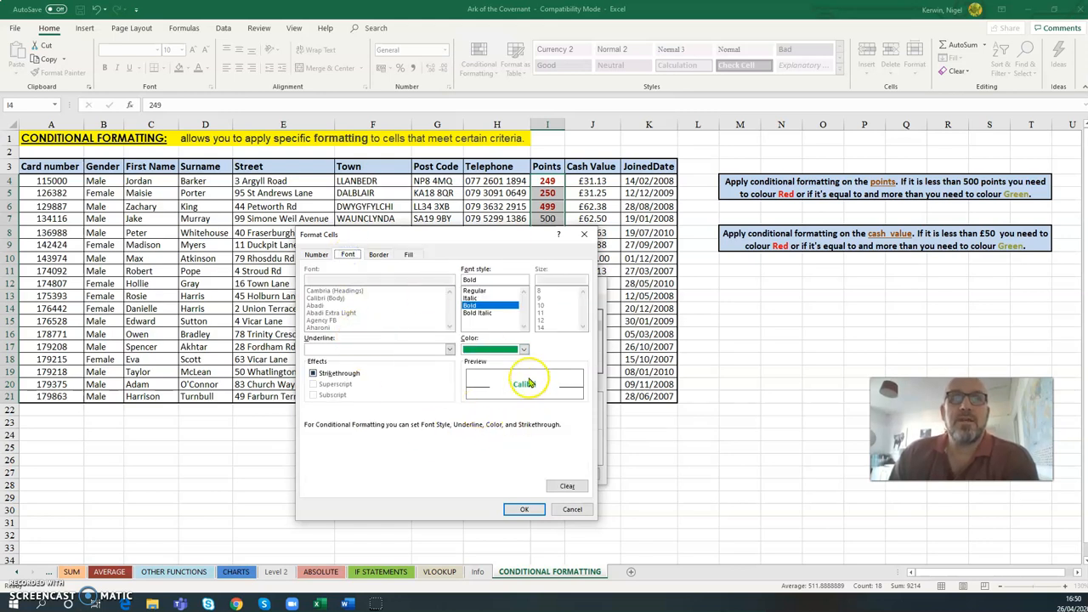
click(524, 509)
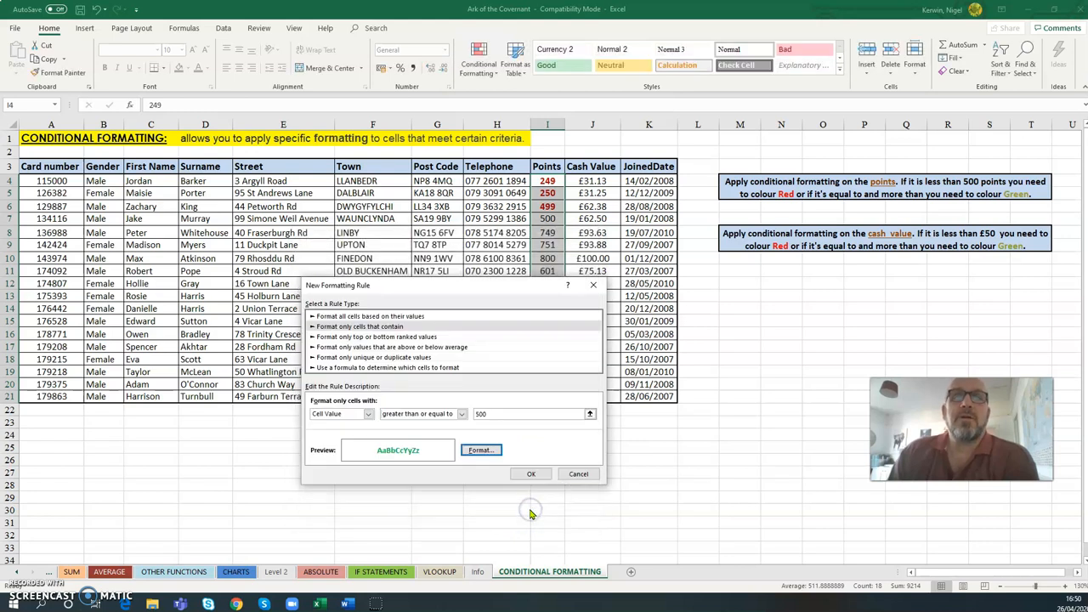
Apply the greater-than-or-equal-to 500 rule with bold green font to the Points values
click(531, 473)
click(593, 471)
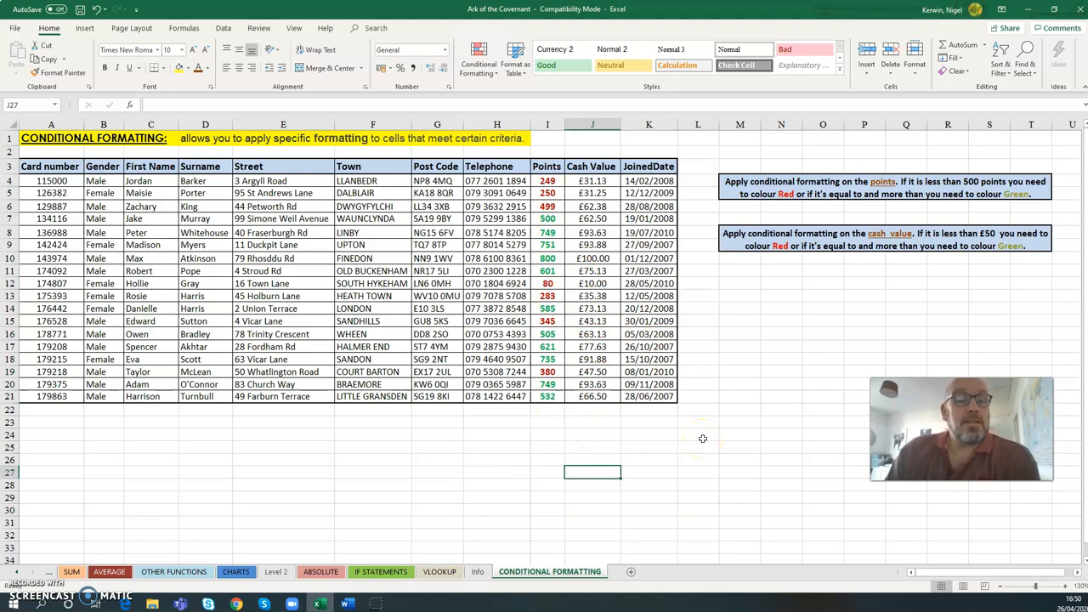
Test the rules by entering 499 as the Points value in I7, and undo the entry
click(547, 218)
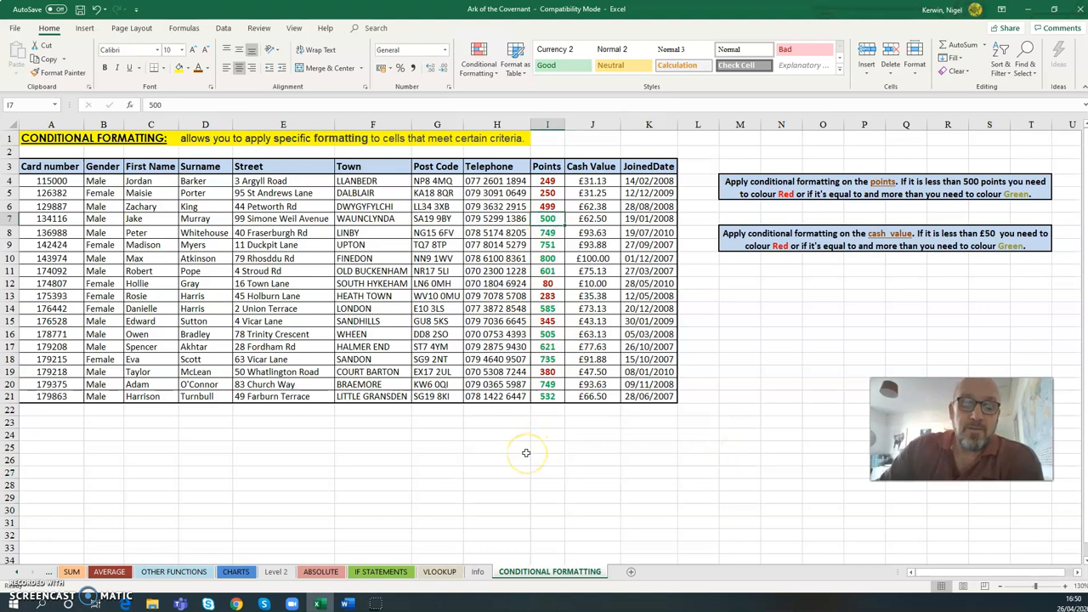
text(499)
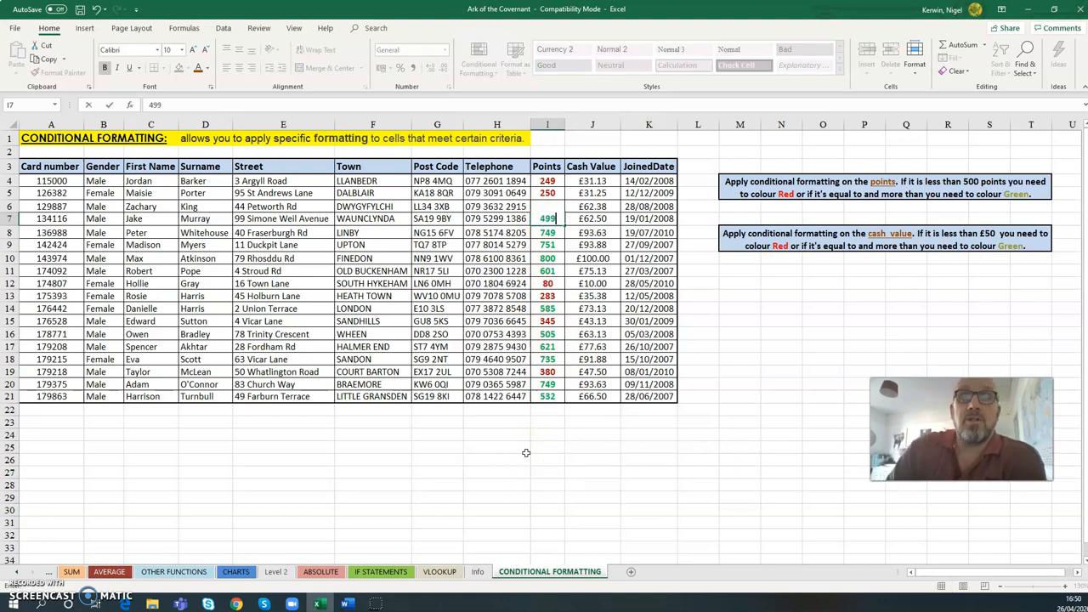
key(Return)
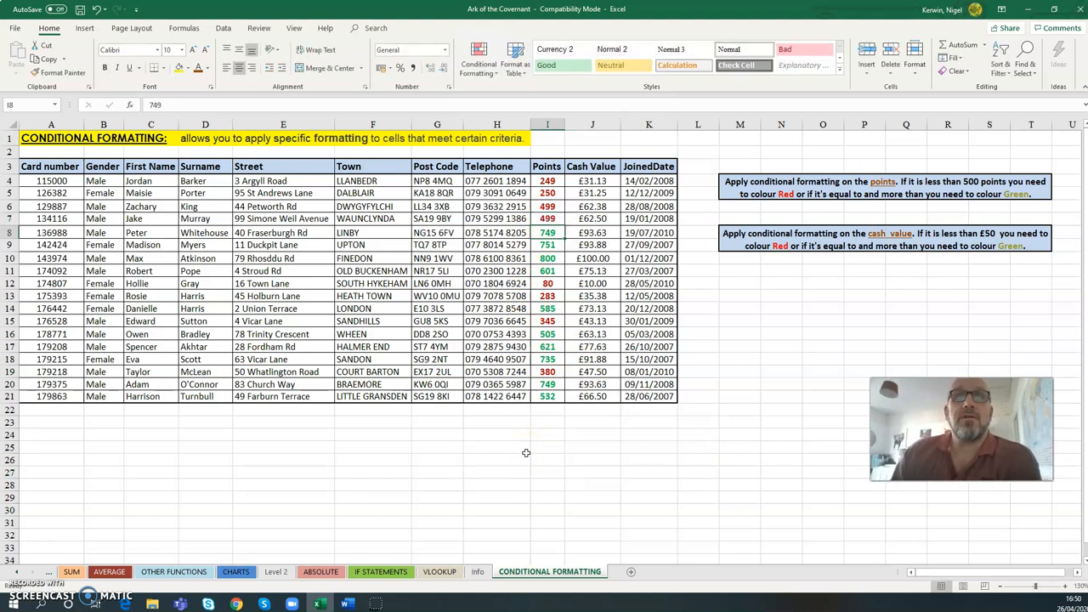
click(96, 9)
click(595, 444)
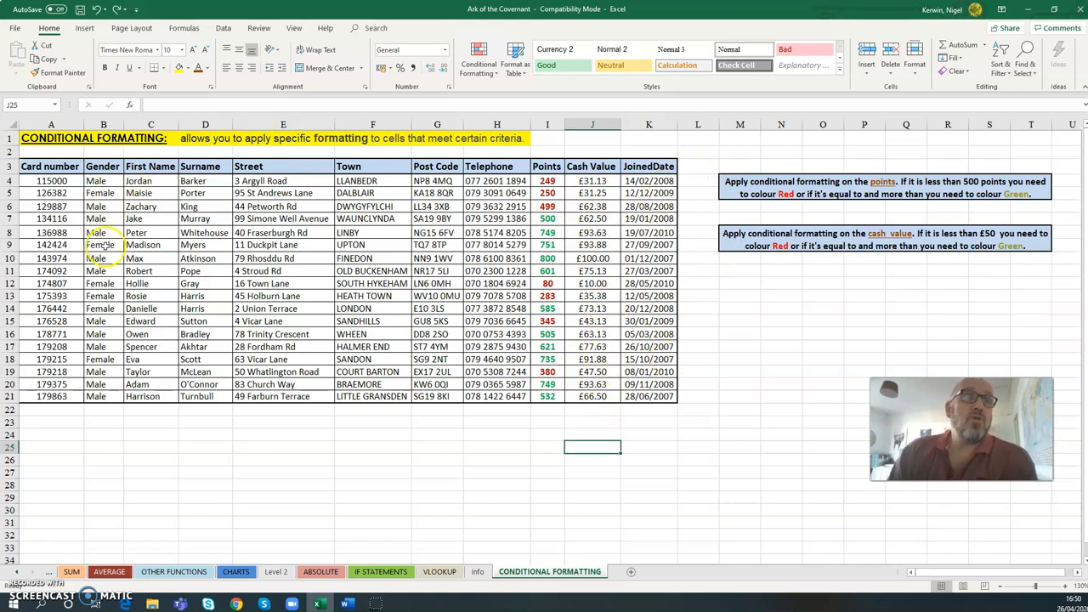
drag(94, 180, 94, 396)
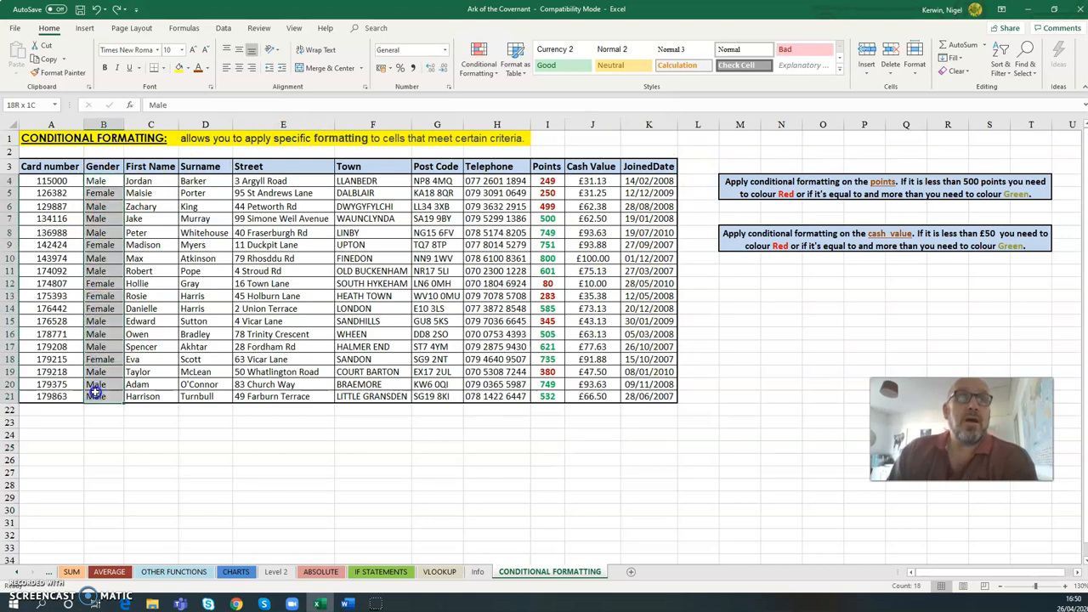
click(474, 78)
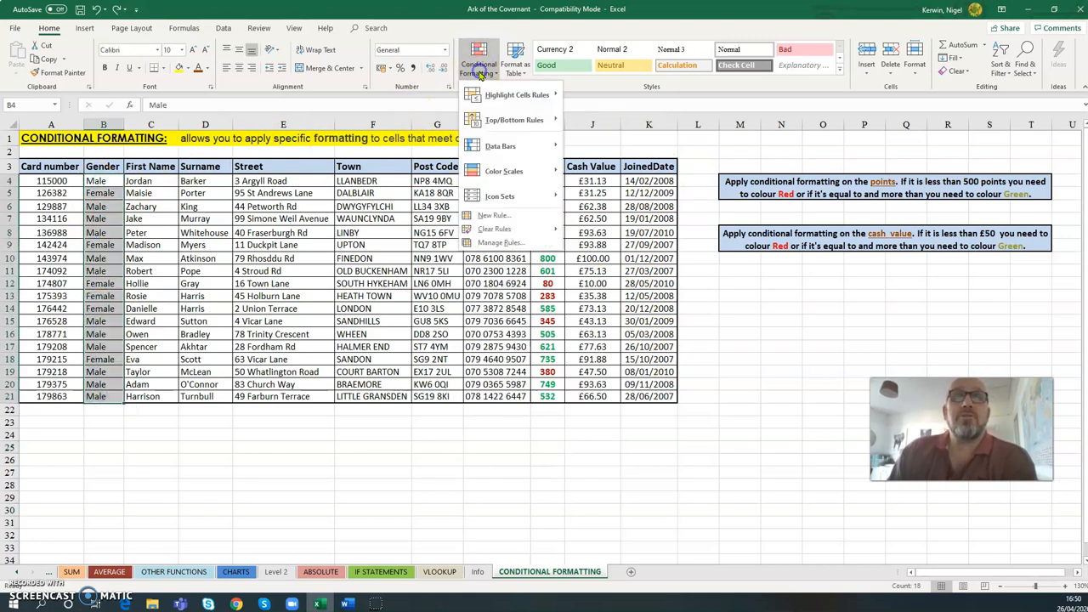
mouse_move(502, 95)
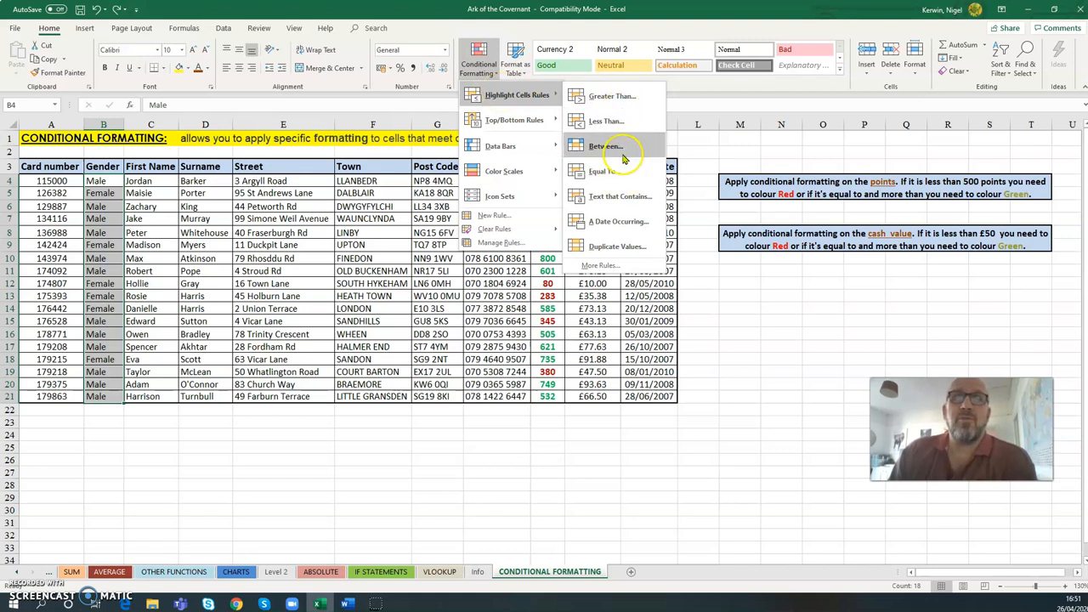
click(614, 199)
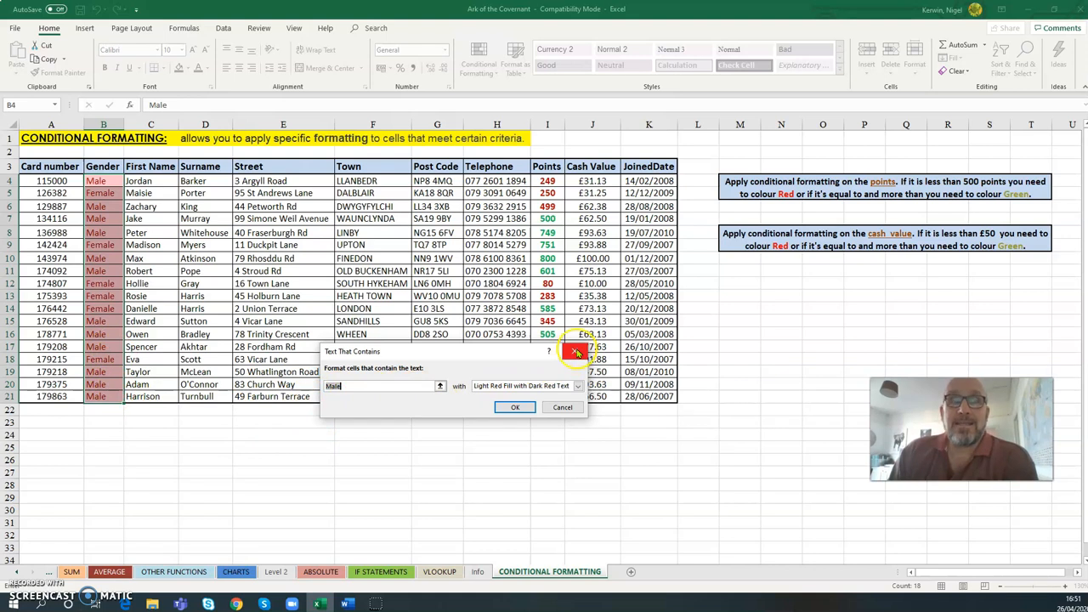
click(576, 351)
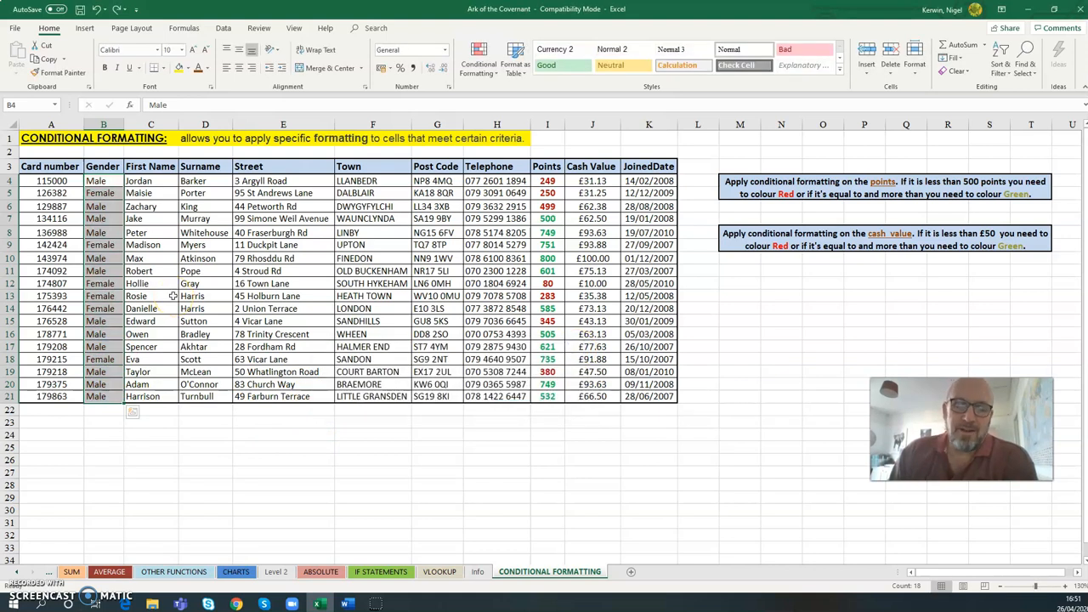
Highlight the Gender cells in B4:B21 that are equal to Male with Light Red Fill with Dark Red Text
click(479, 68)
mouse_move(510, 94)
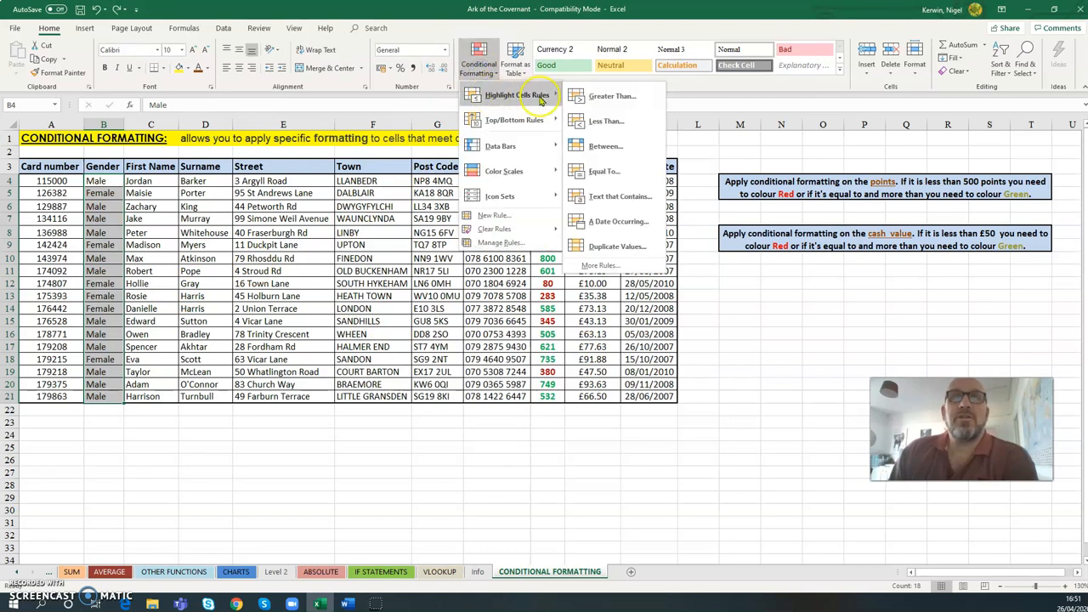
click(602, 171)
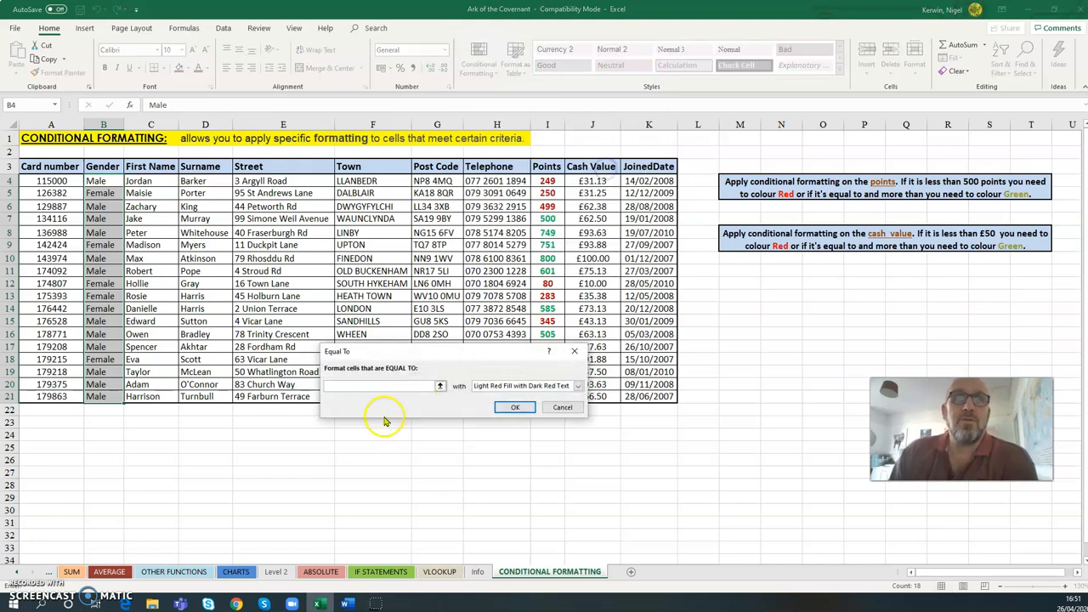
text(Male)
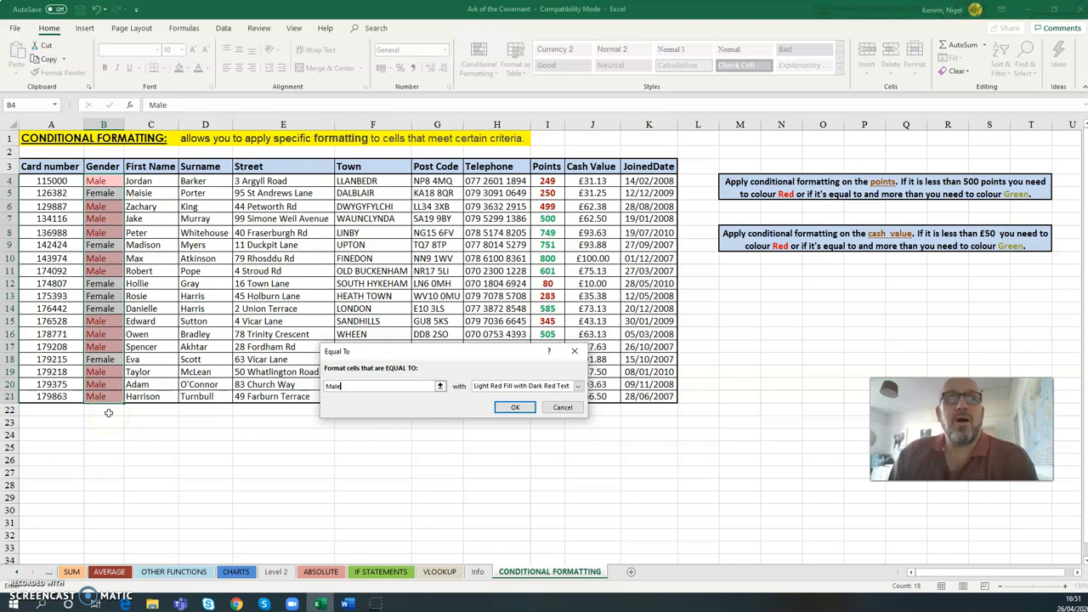
click(515, 409)
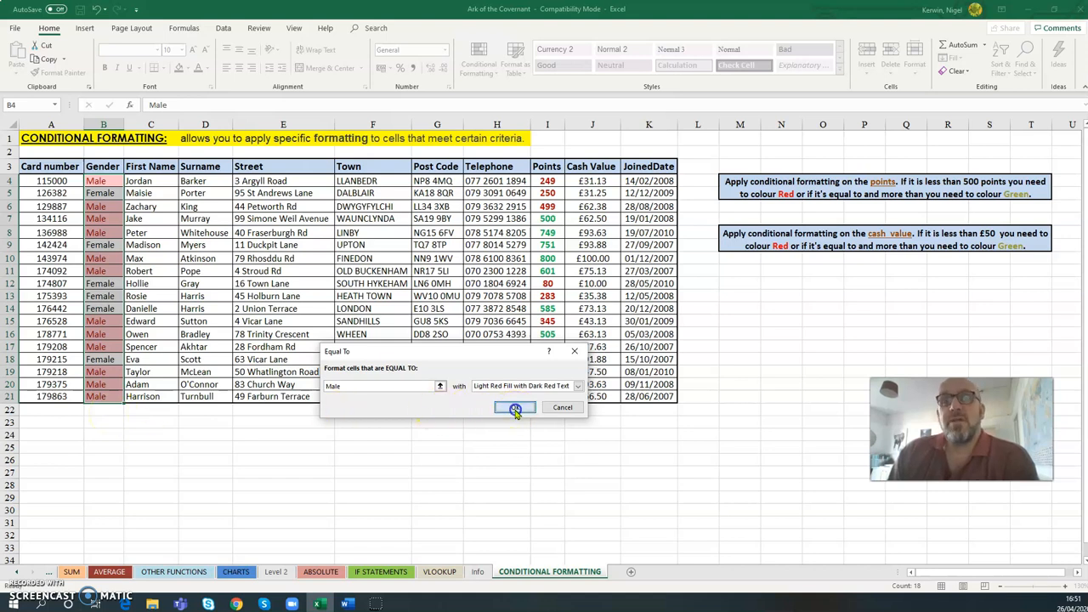
click(517, 447)
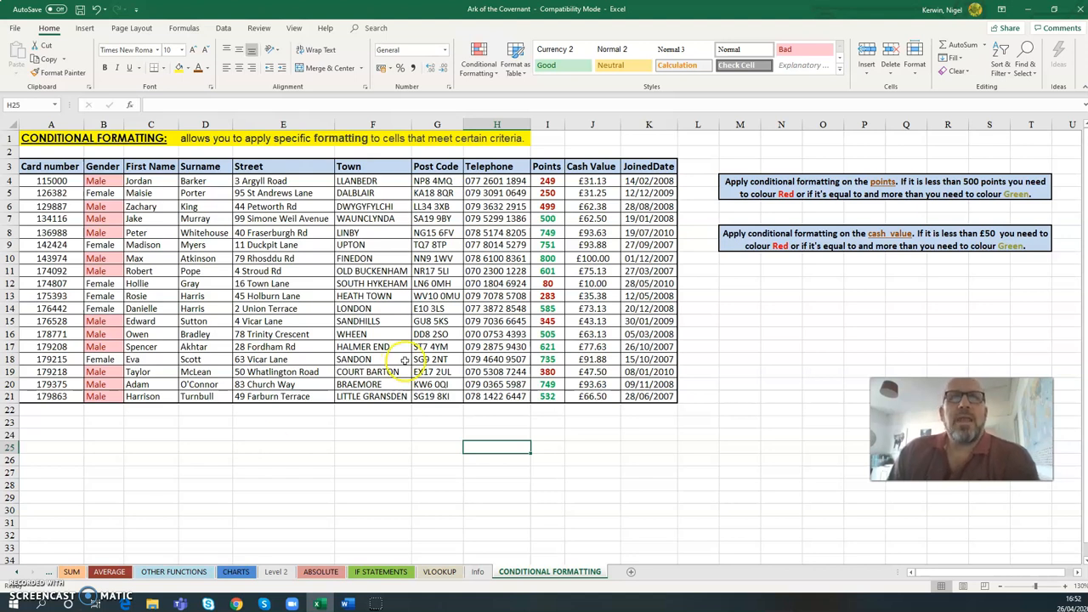
Preview the data bar, color scale and icon set options on the Cash Value range J4:J21 without applying any
drag(593, 181, 601, 391)
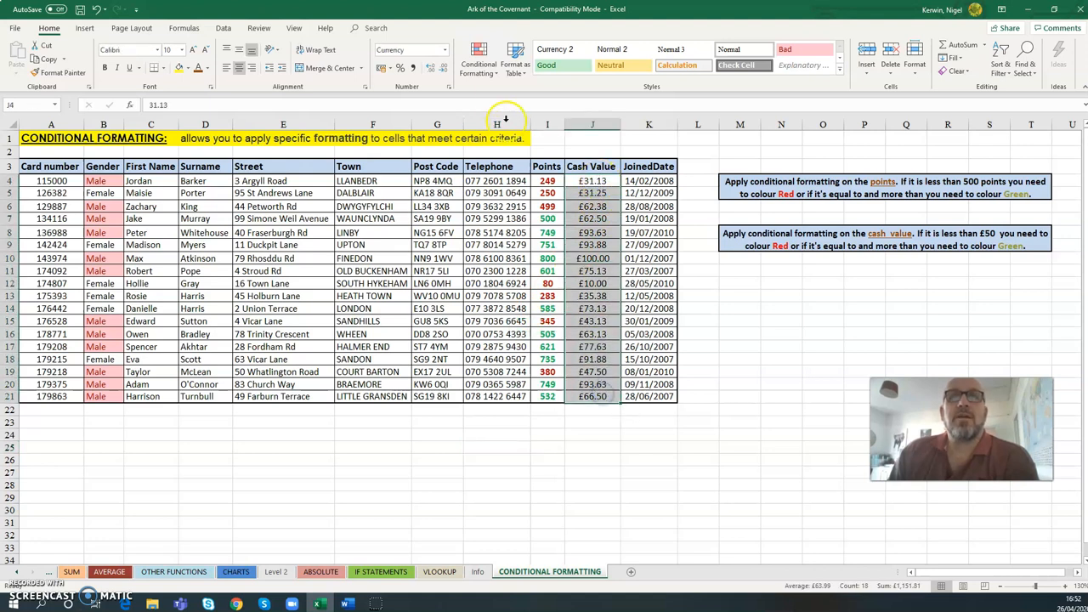
click(482, 68)
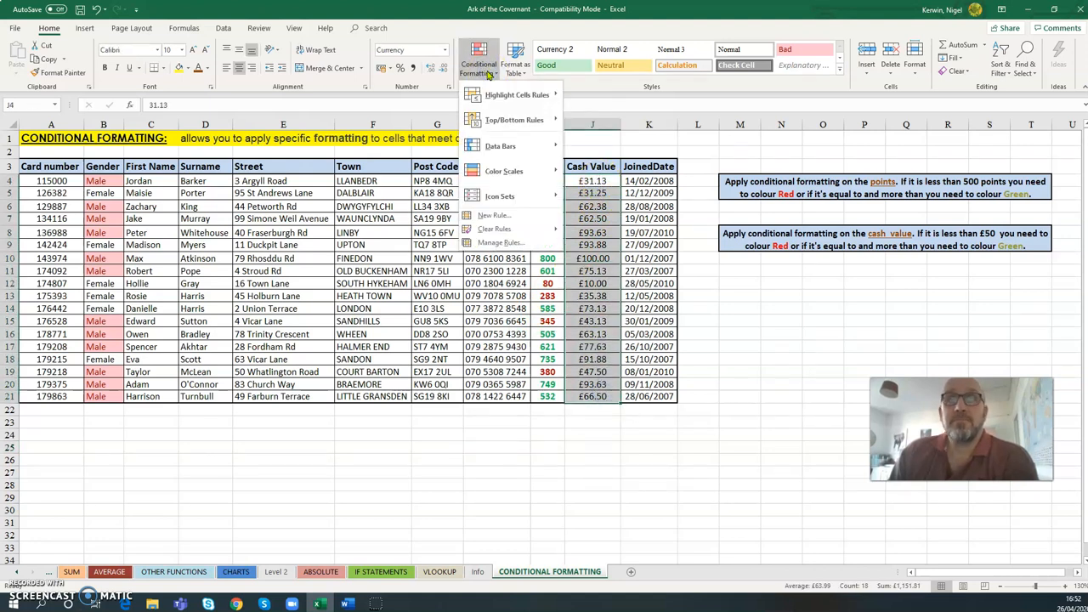
mouse_move(497, 151)
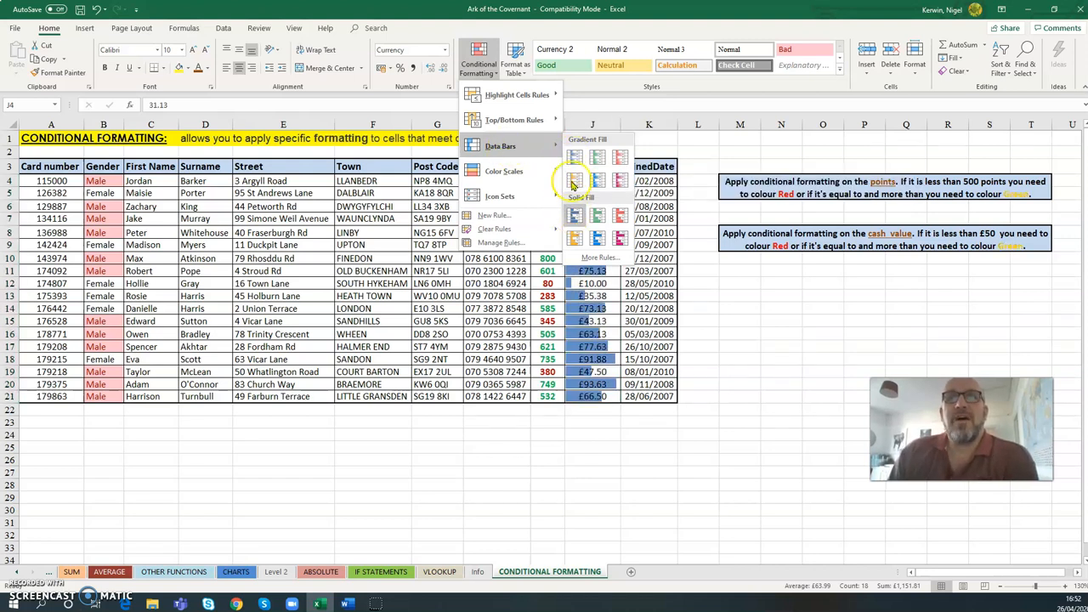
mouse_move(512, 172)
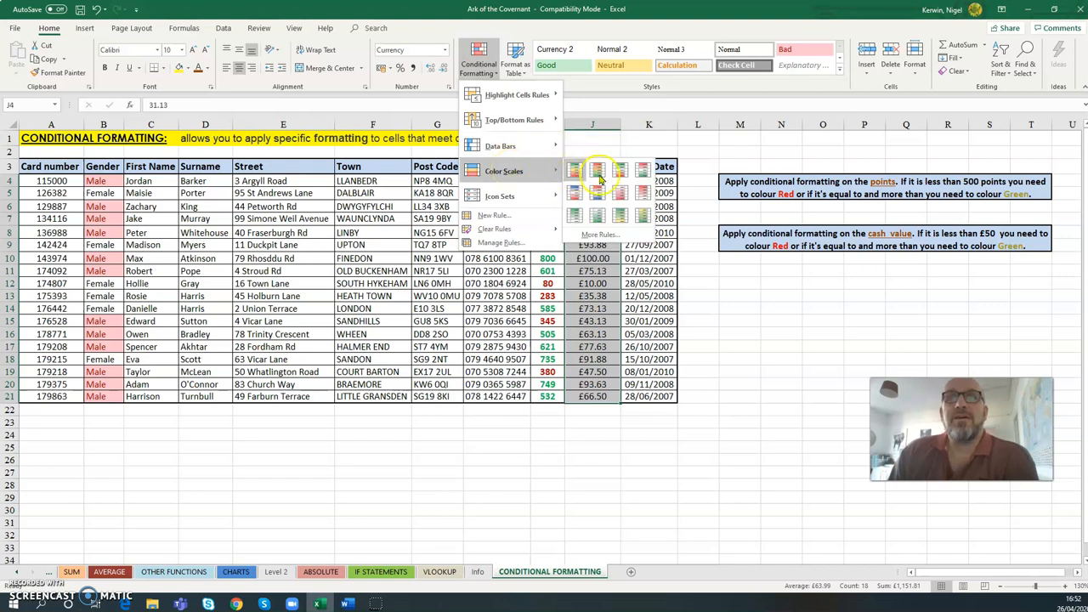
mouse_move(500, 197)
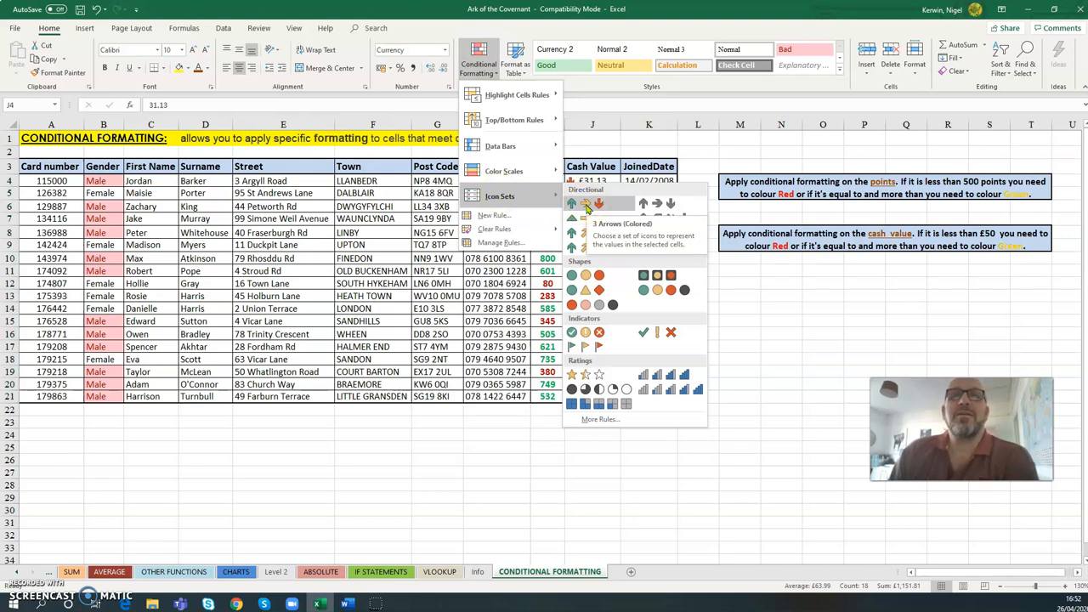
click(497, 280)
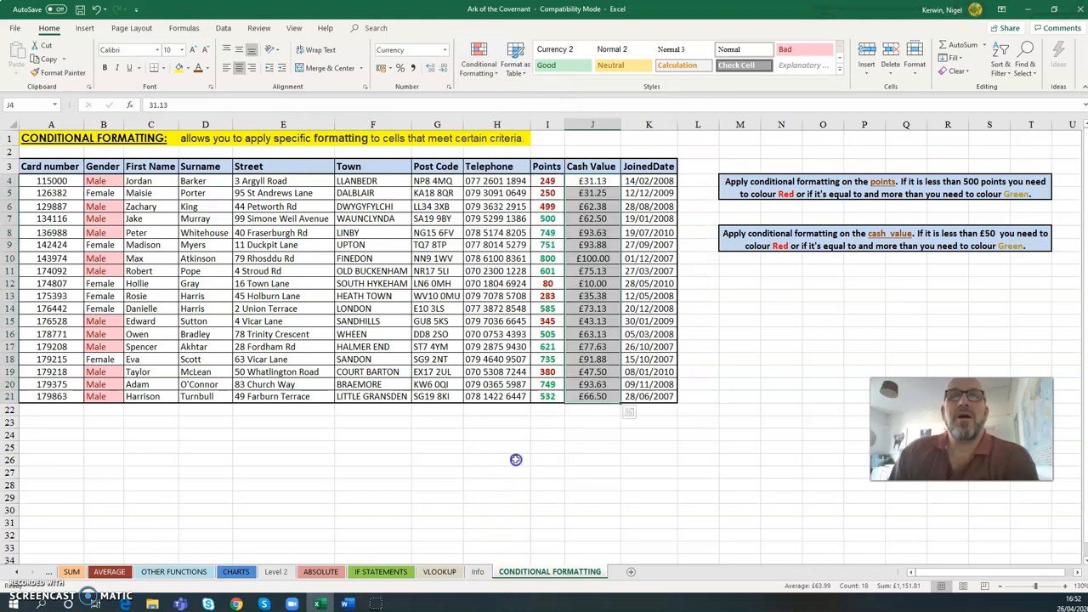
click(554, 508)
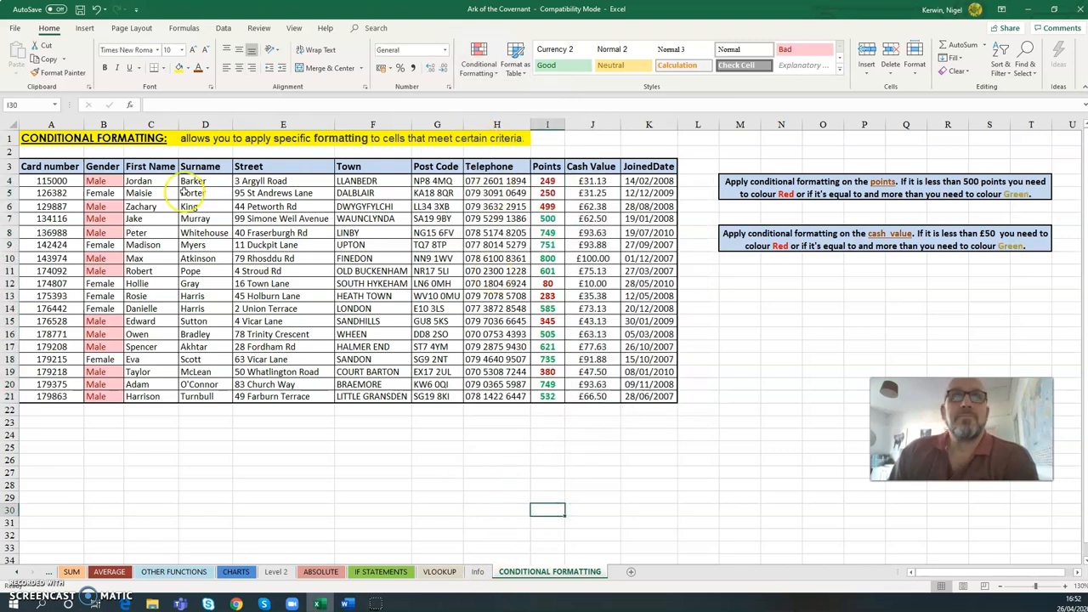
Look through the directional icon sets for the Gender values in B4:B21 without applying any
drag(103, 182, 95, 398)
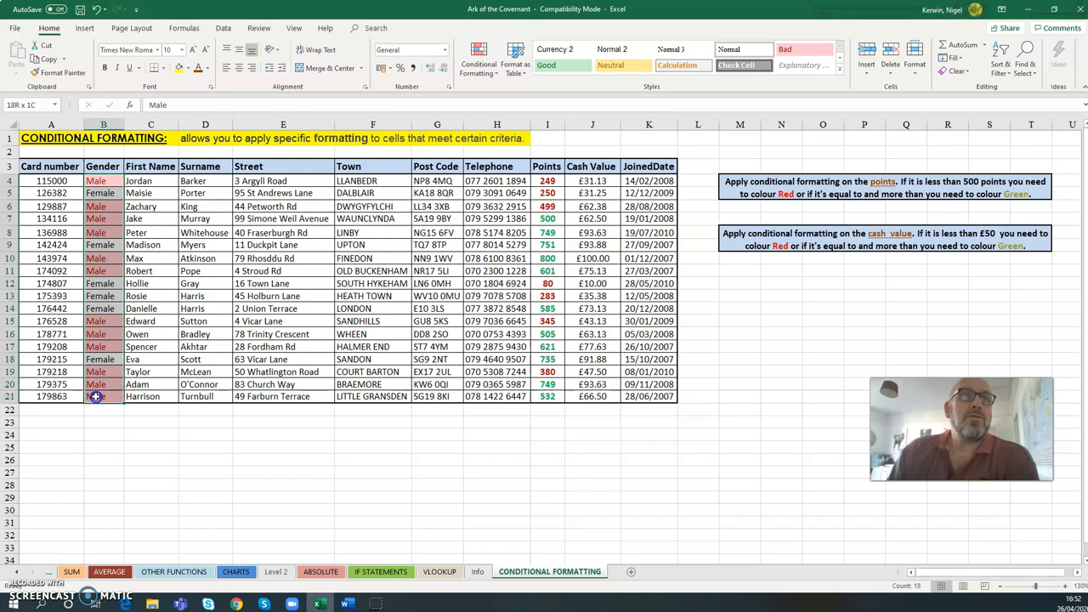
click(478, 59)
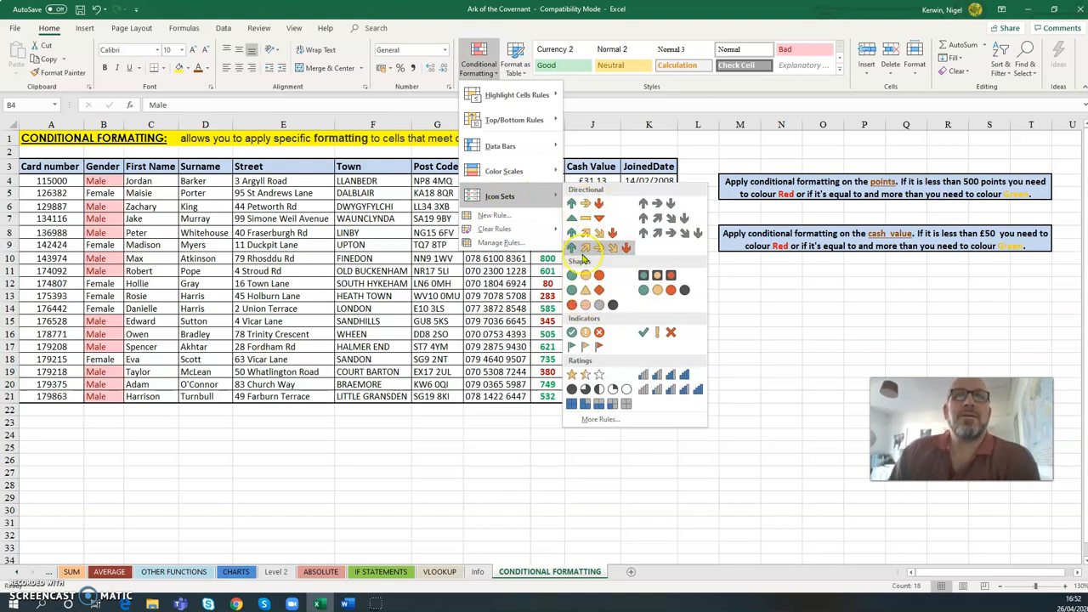
click(297, 455)
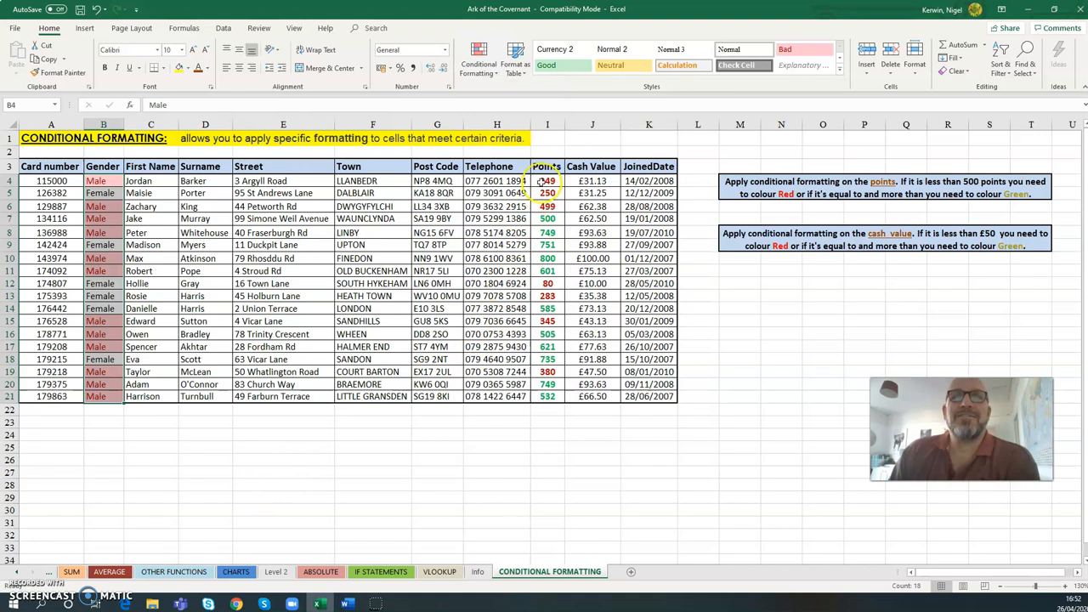
Look through the color scales and icon sets for the Card number values in A4:A21 without applying any
drag(544, 180, 548, 296)
drag(53, 180, 49, 396)
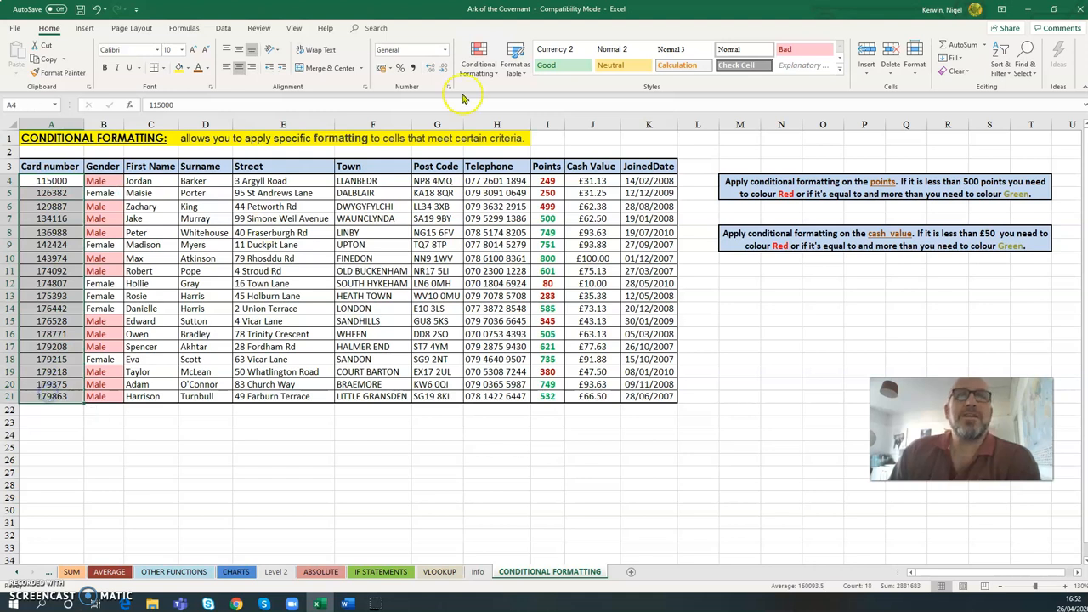
click(483, 67)
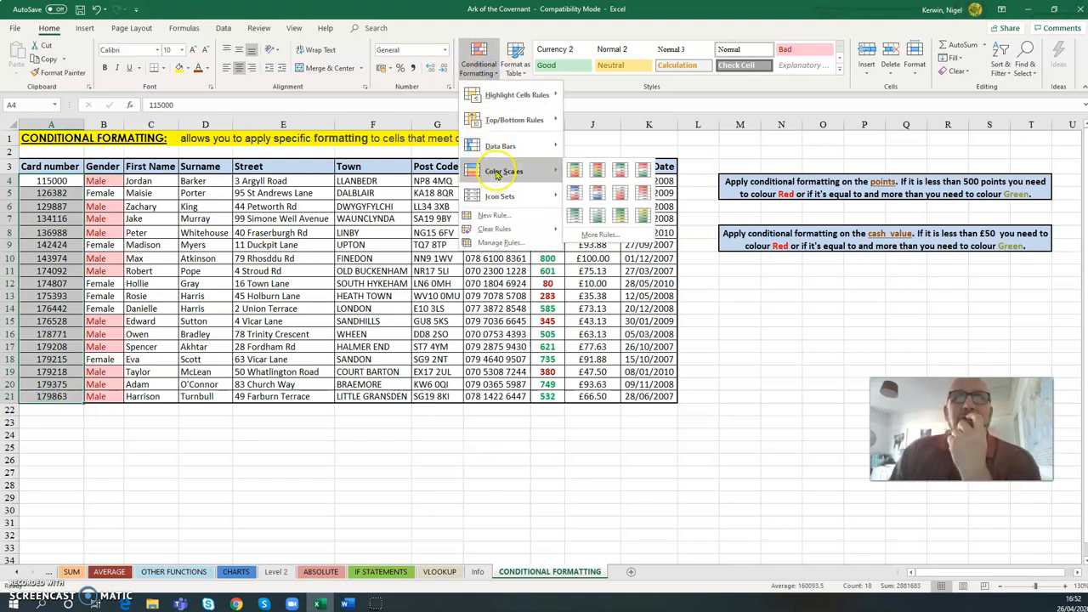
mouse_move(493, 195)
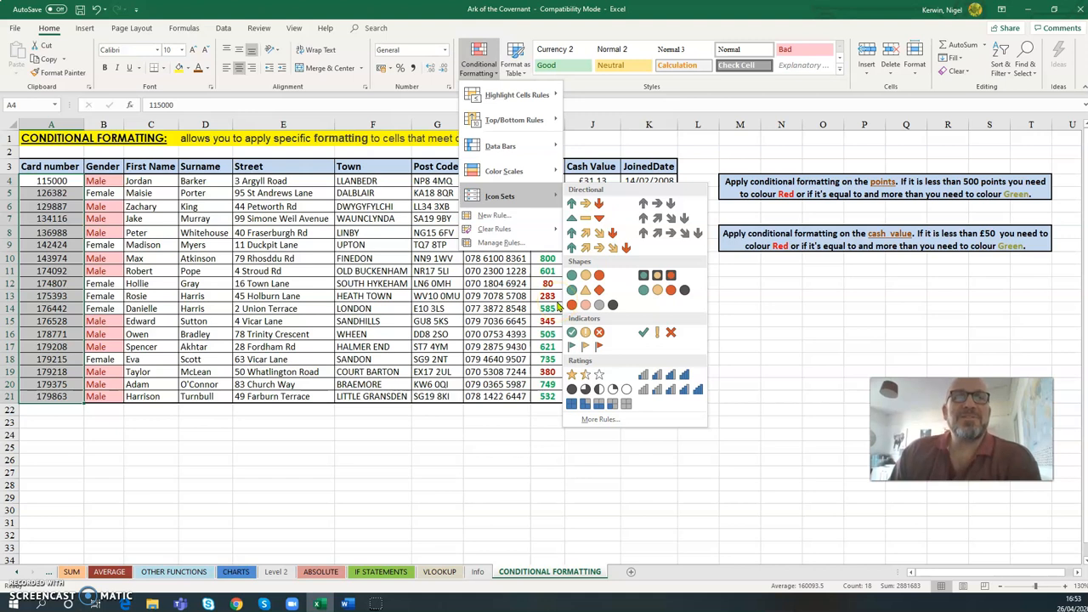
click(366, 428)
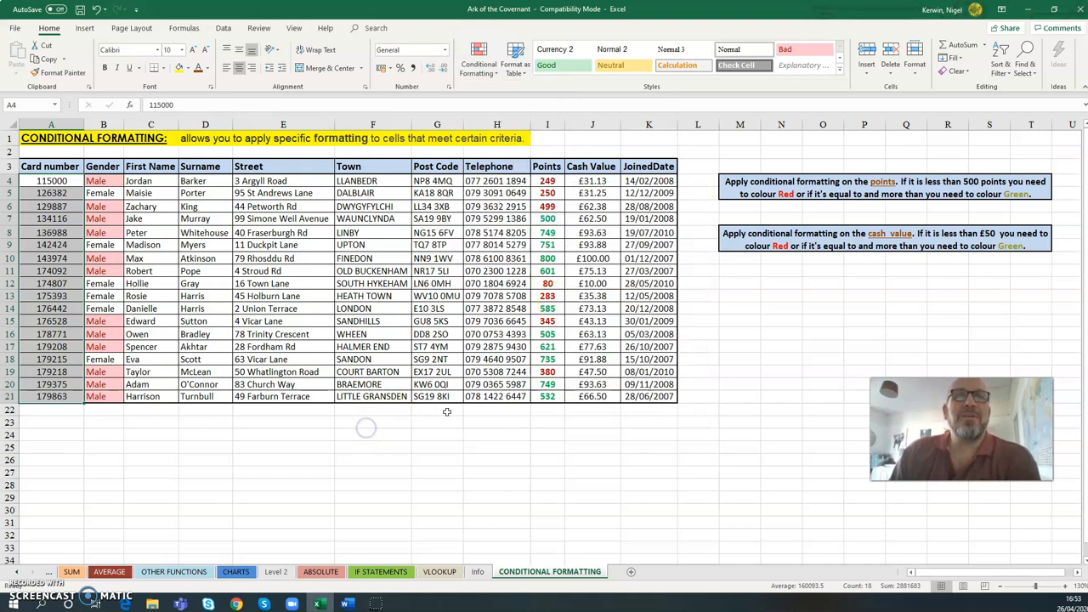